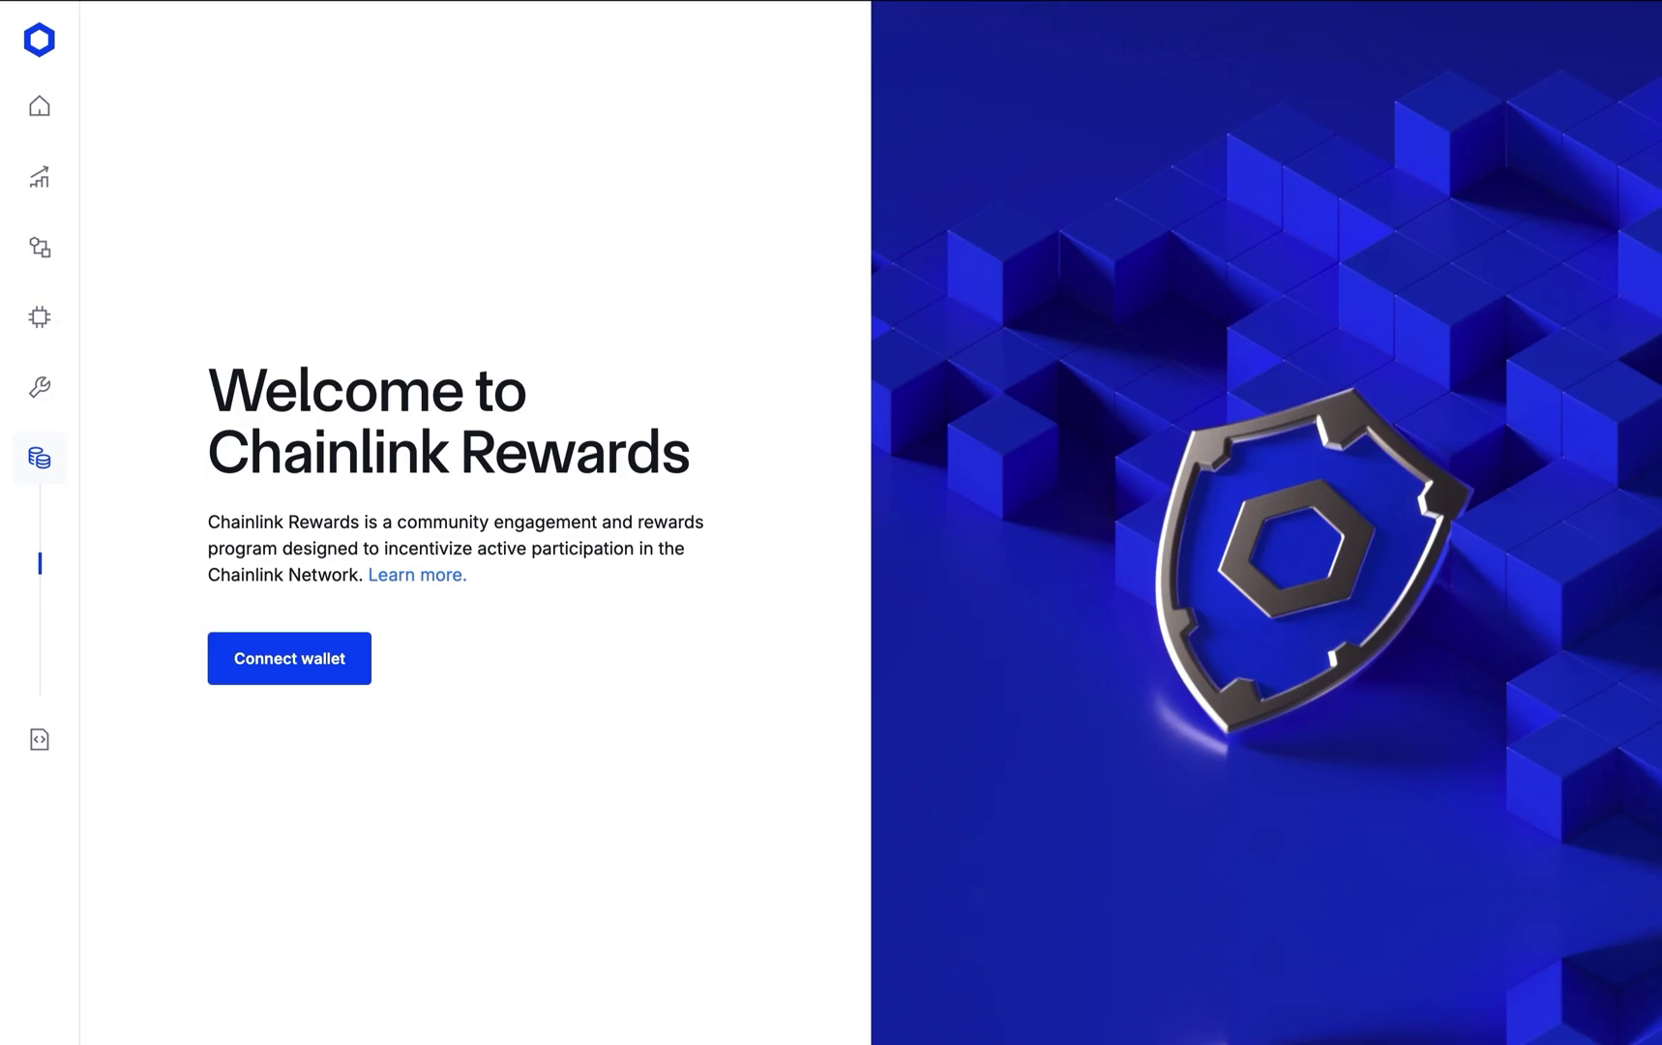
Agree to the terms of service and approve the MetaMask test wallet connection.
left_click(346, 671)
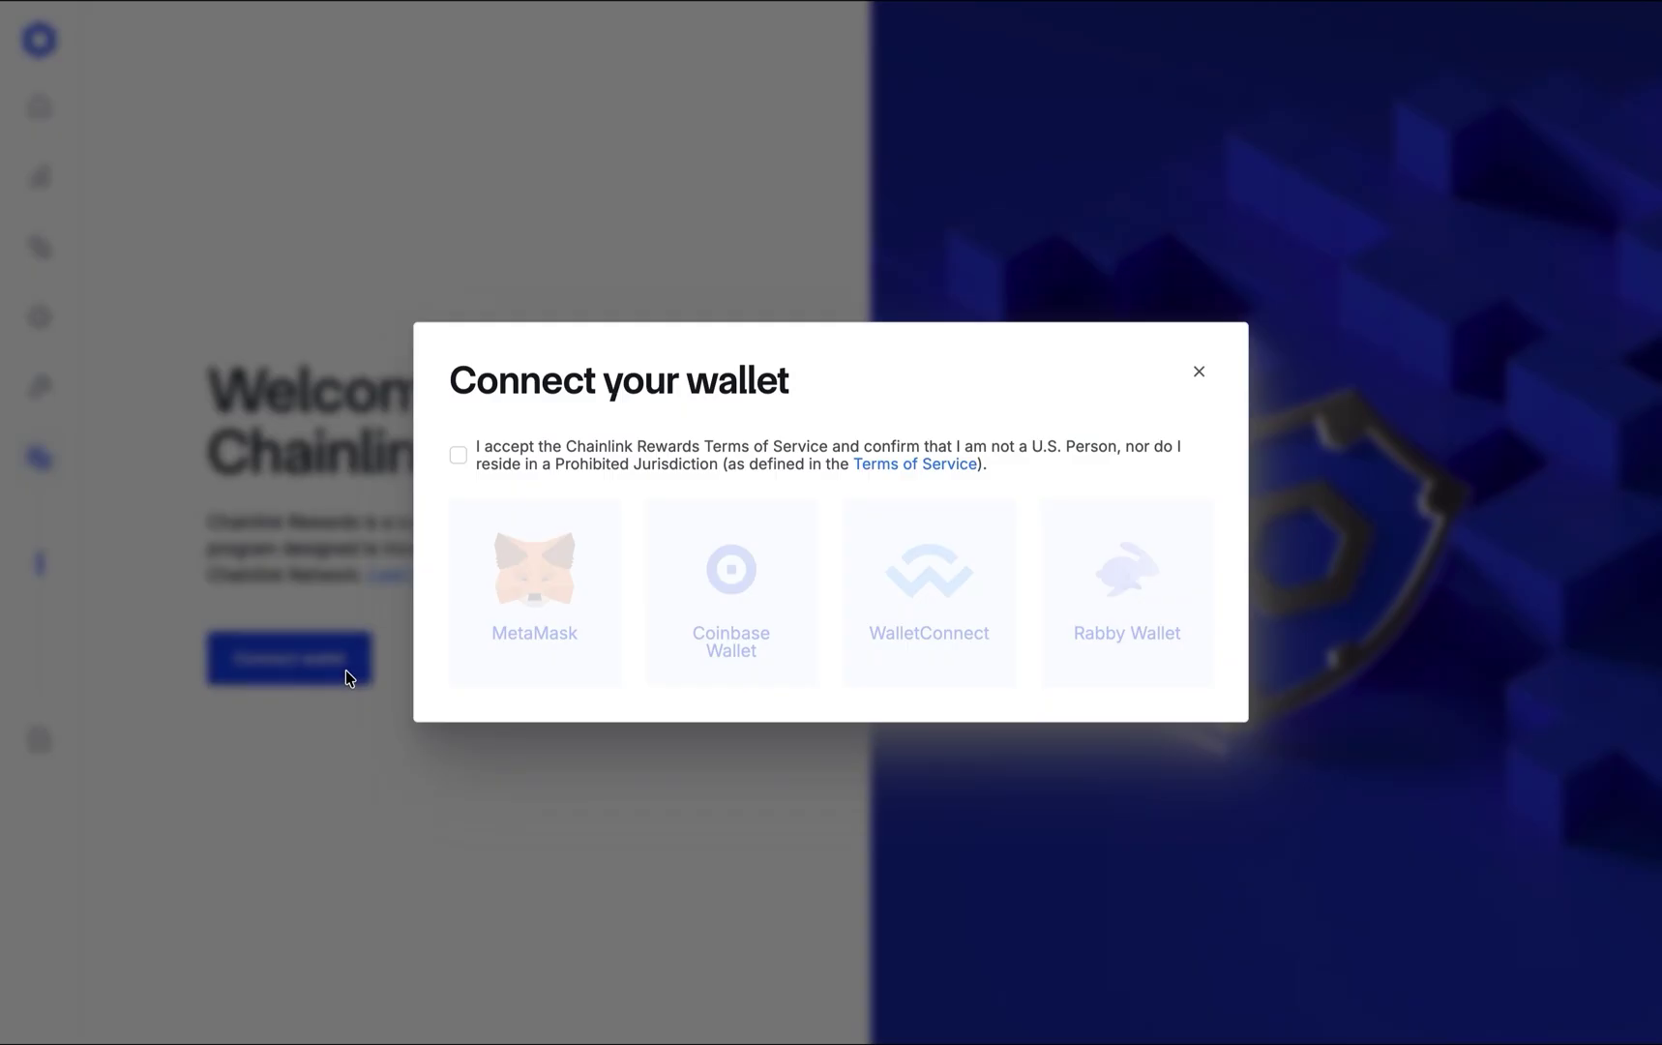
left_click(457, 456)
left_click(537, 561)
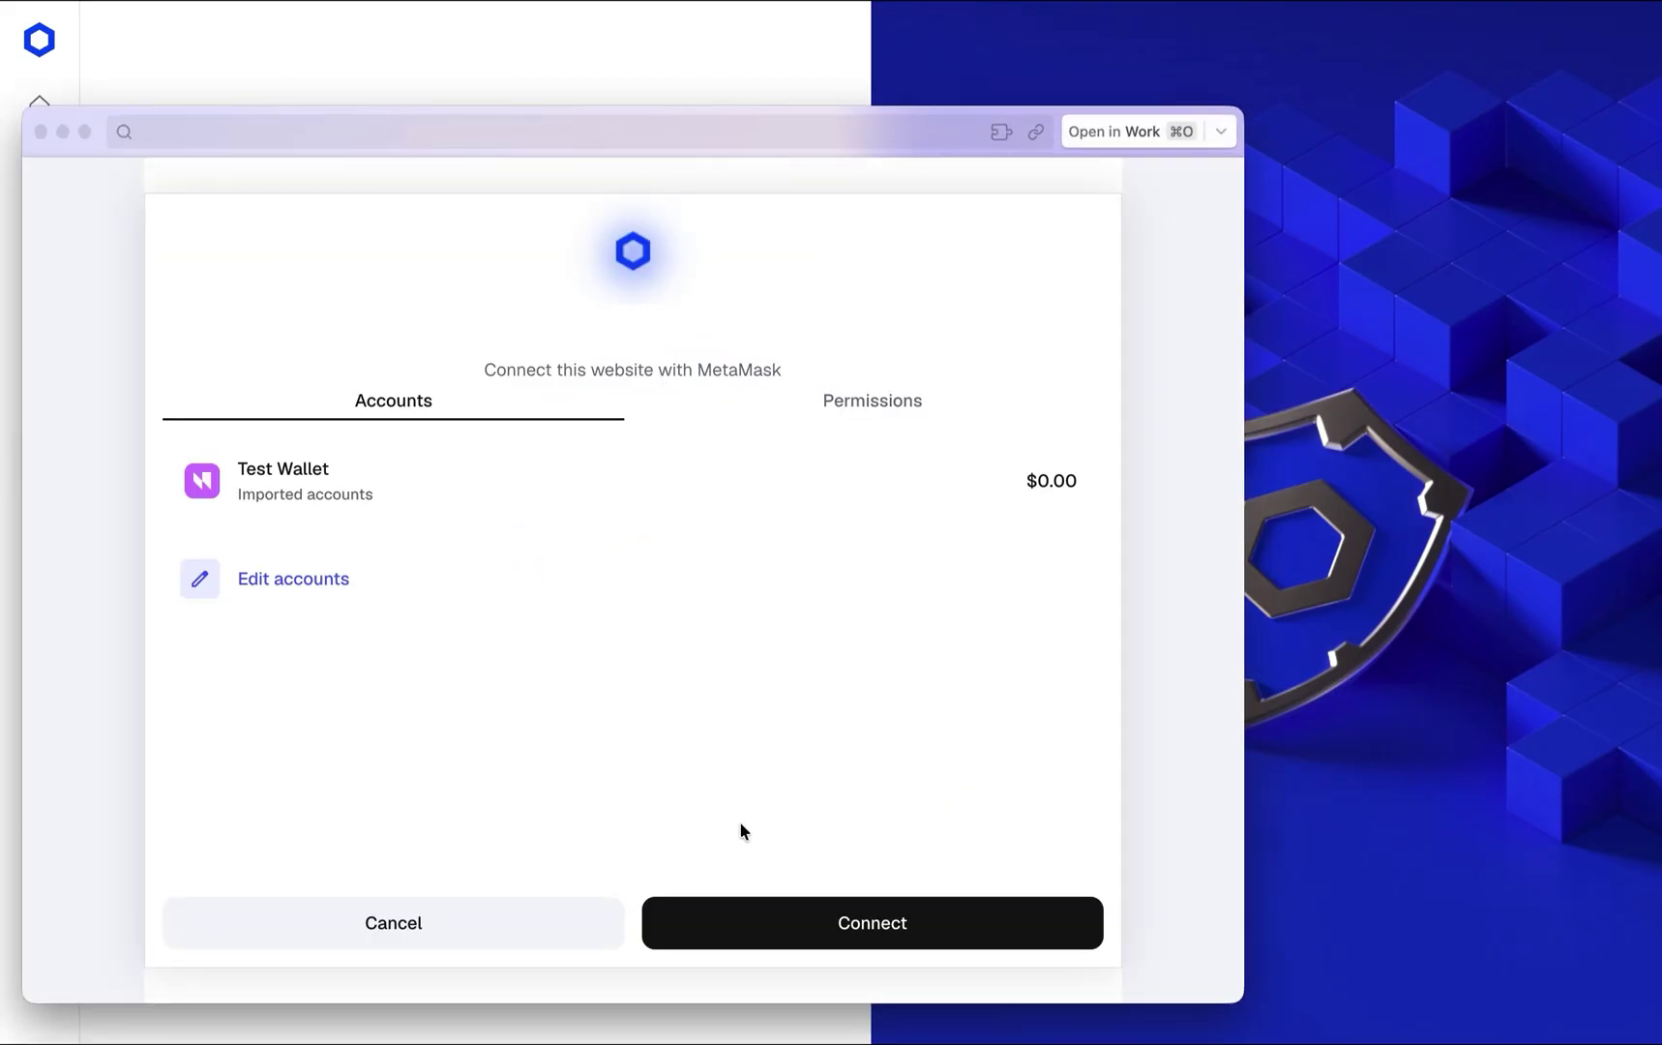
left_click(794, 925)
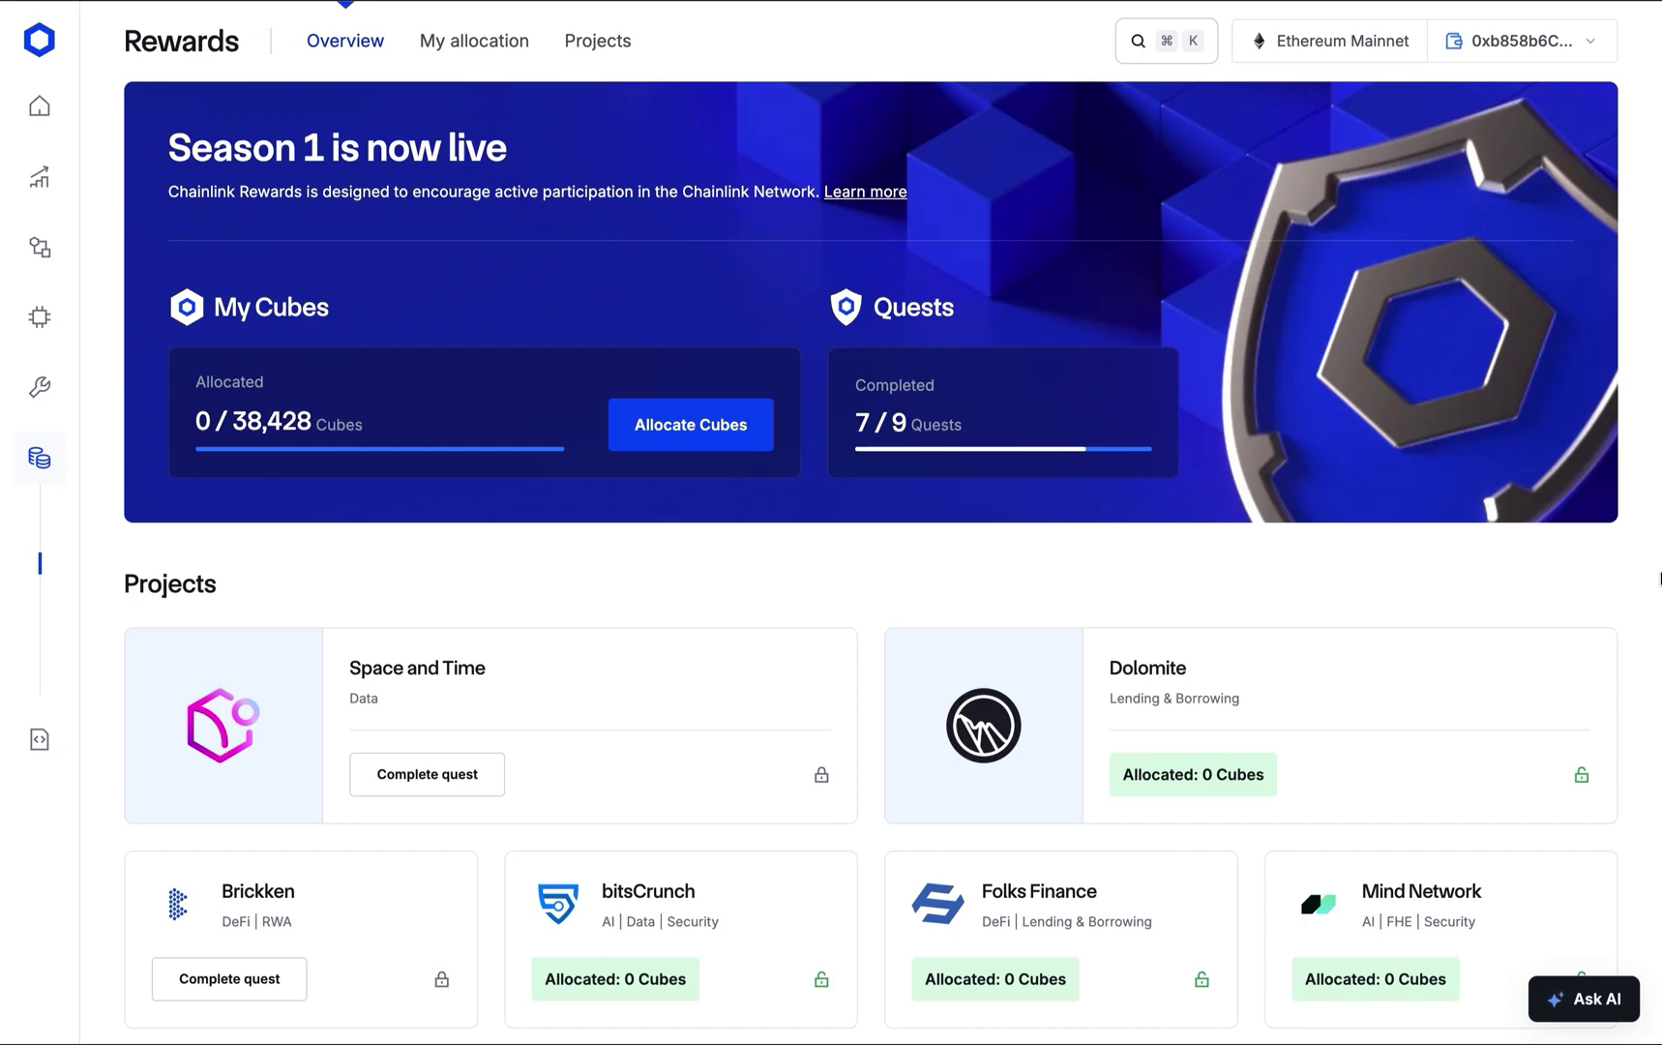
Scroll through the Projects grid to see Space and Time and Brickken quests pending, then return to top.
scroll(1616, 580, "down", 3)
scroll(1615, 583, "down", 2)
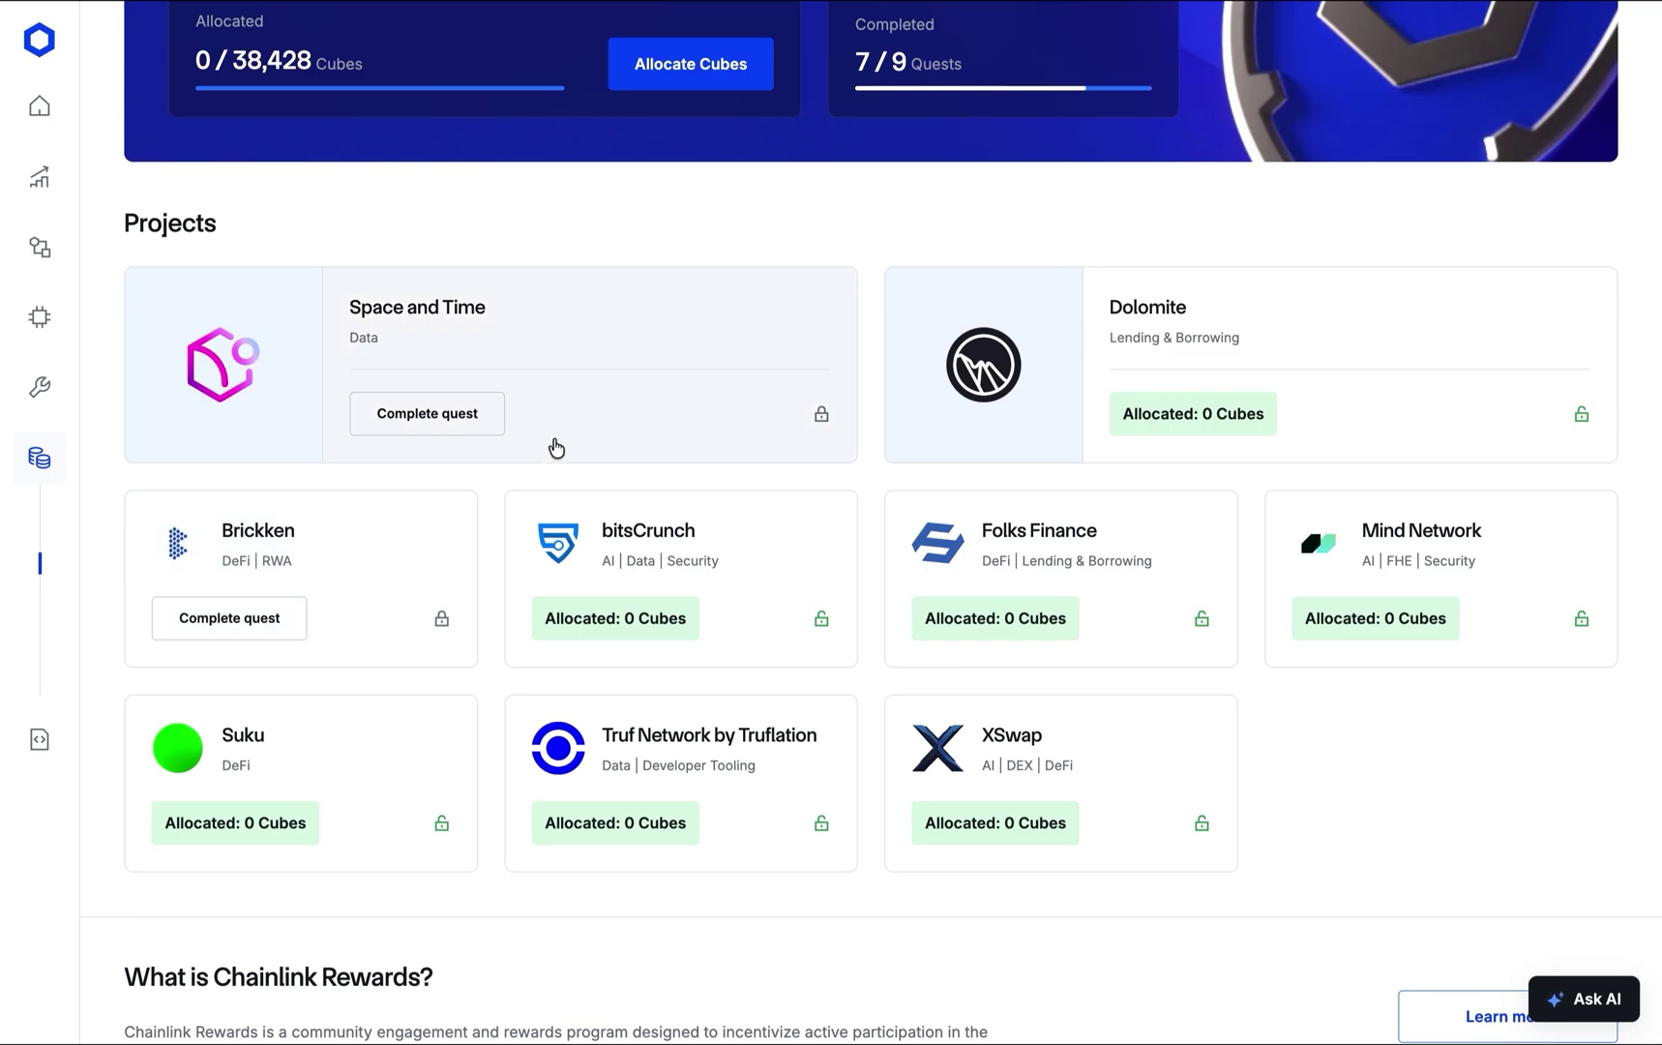
scroll(556, 447, "up", 1)
scroll(556, 447, "up", 5)
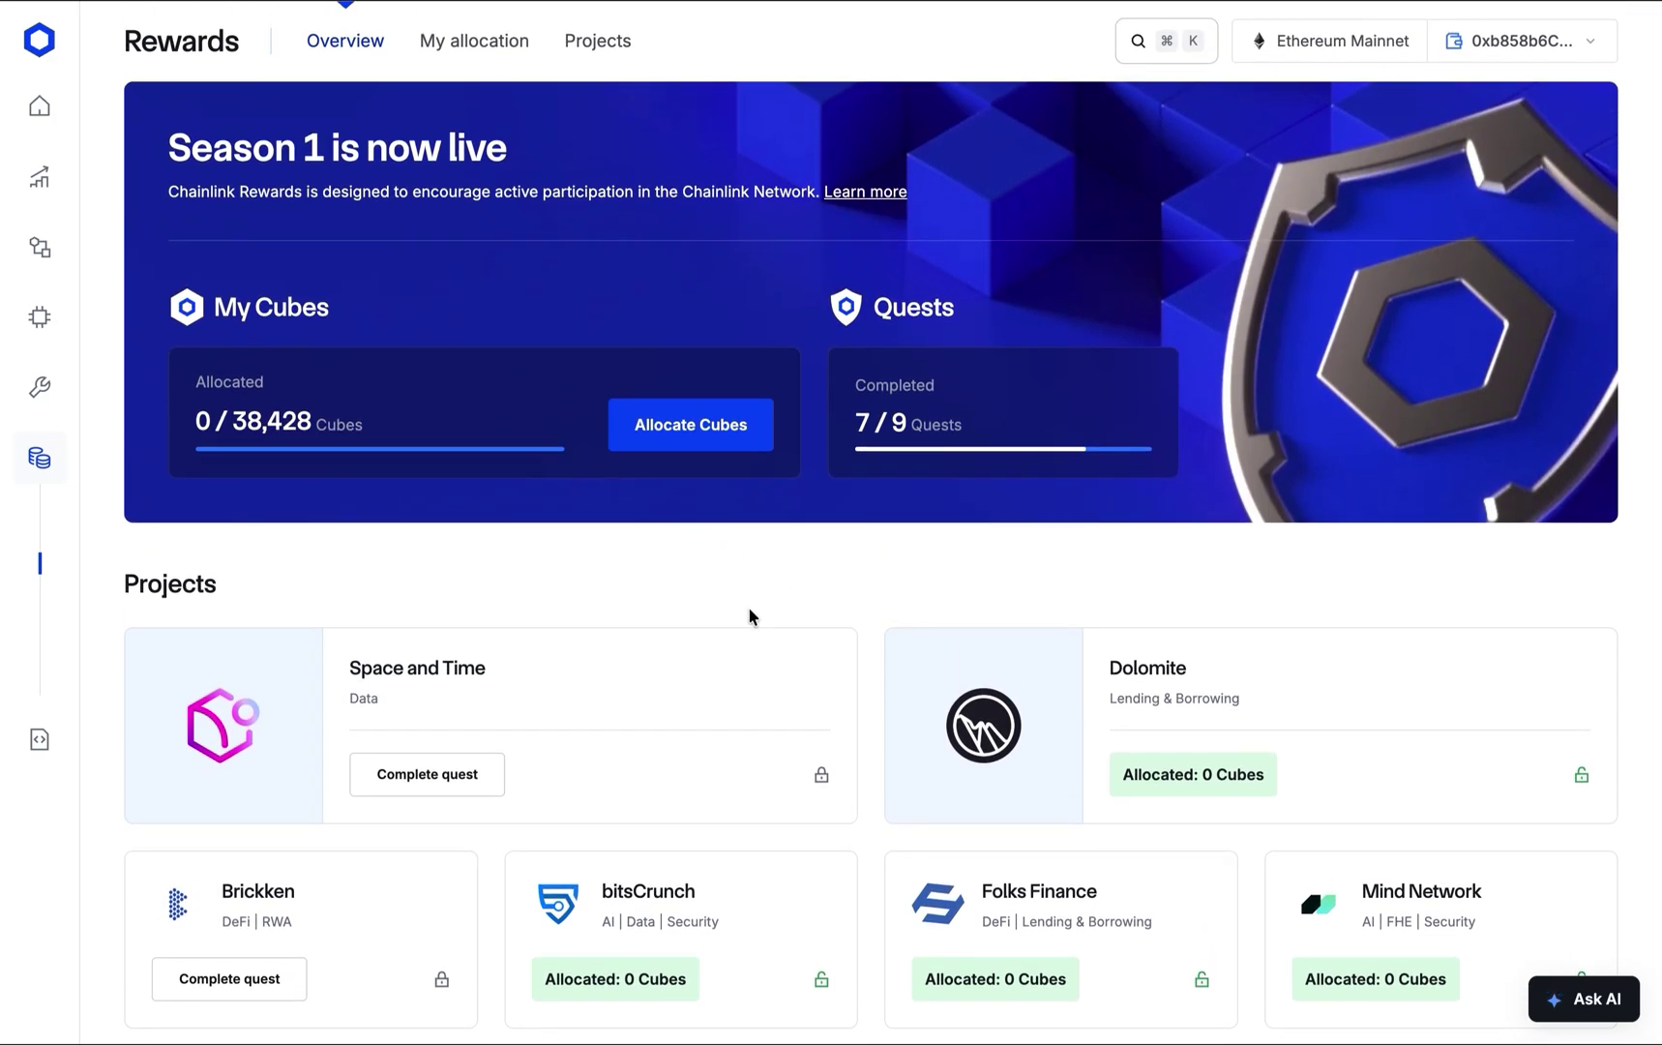
Open the Space and Time (SXT) details and review its 200 Cubes allocation and 3-month unlock.
left_click(635, 722)
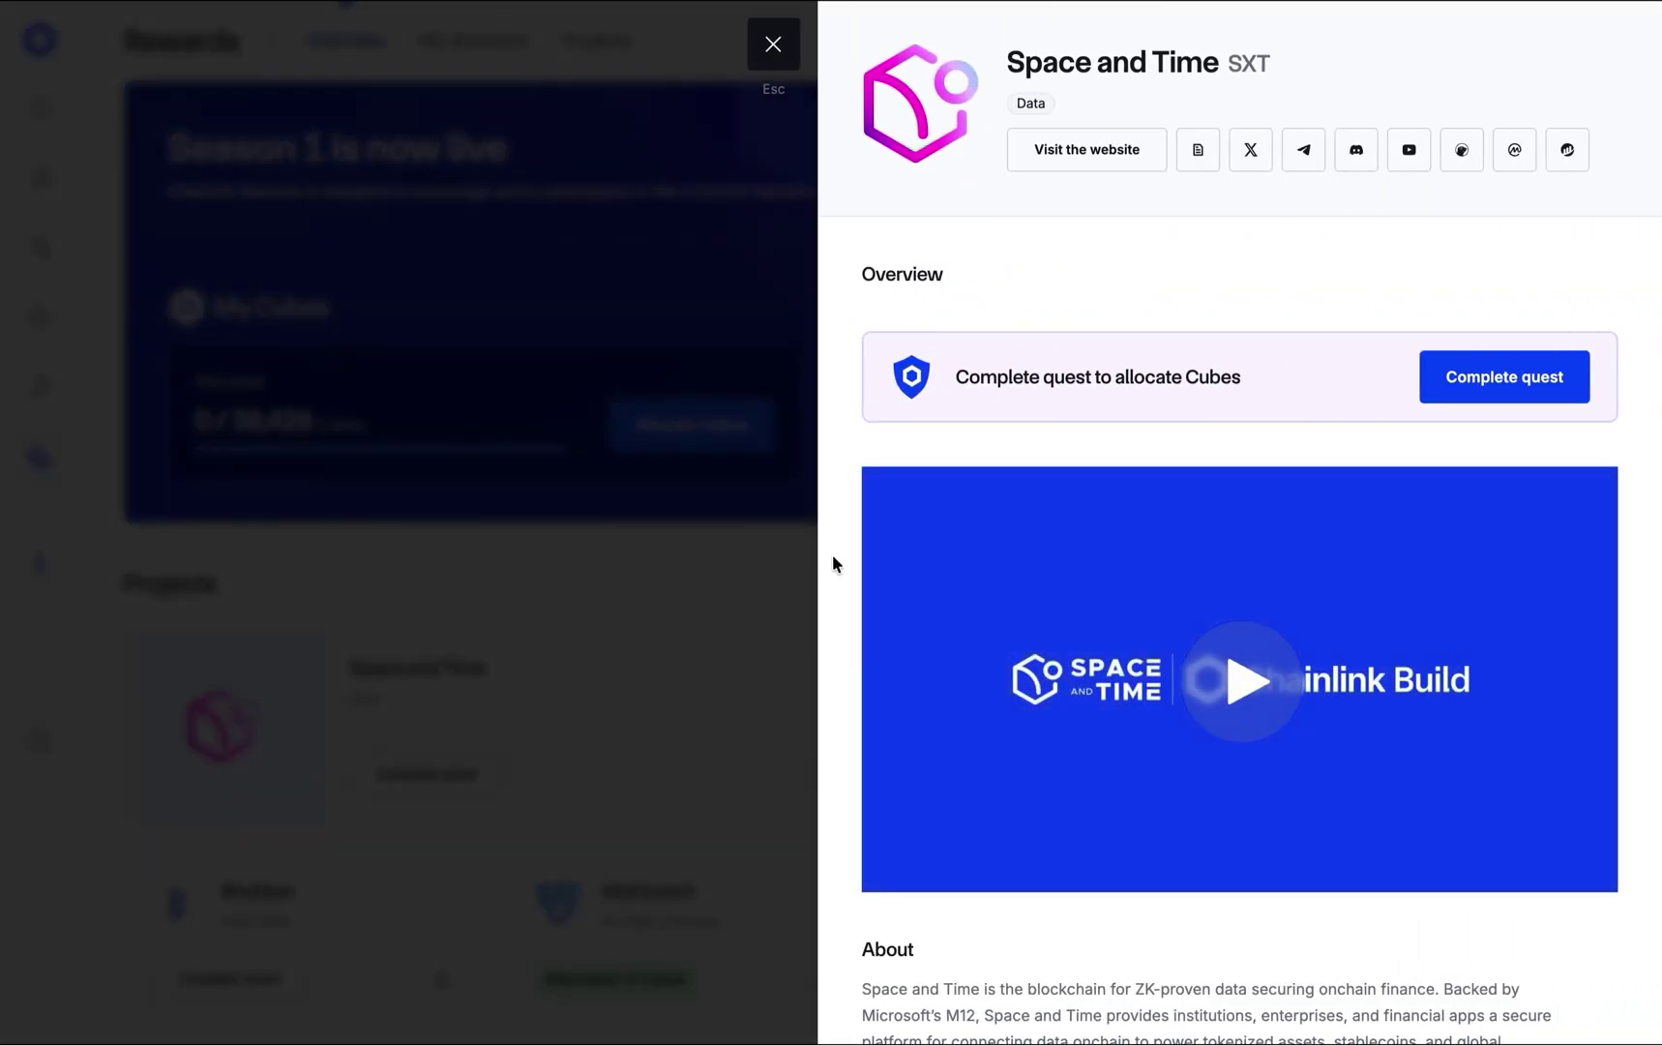
scroll(834, 559, "down", 3)
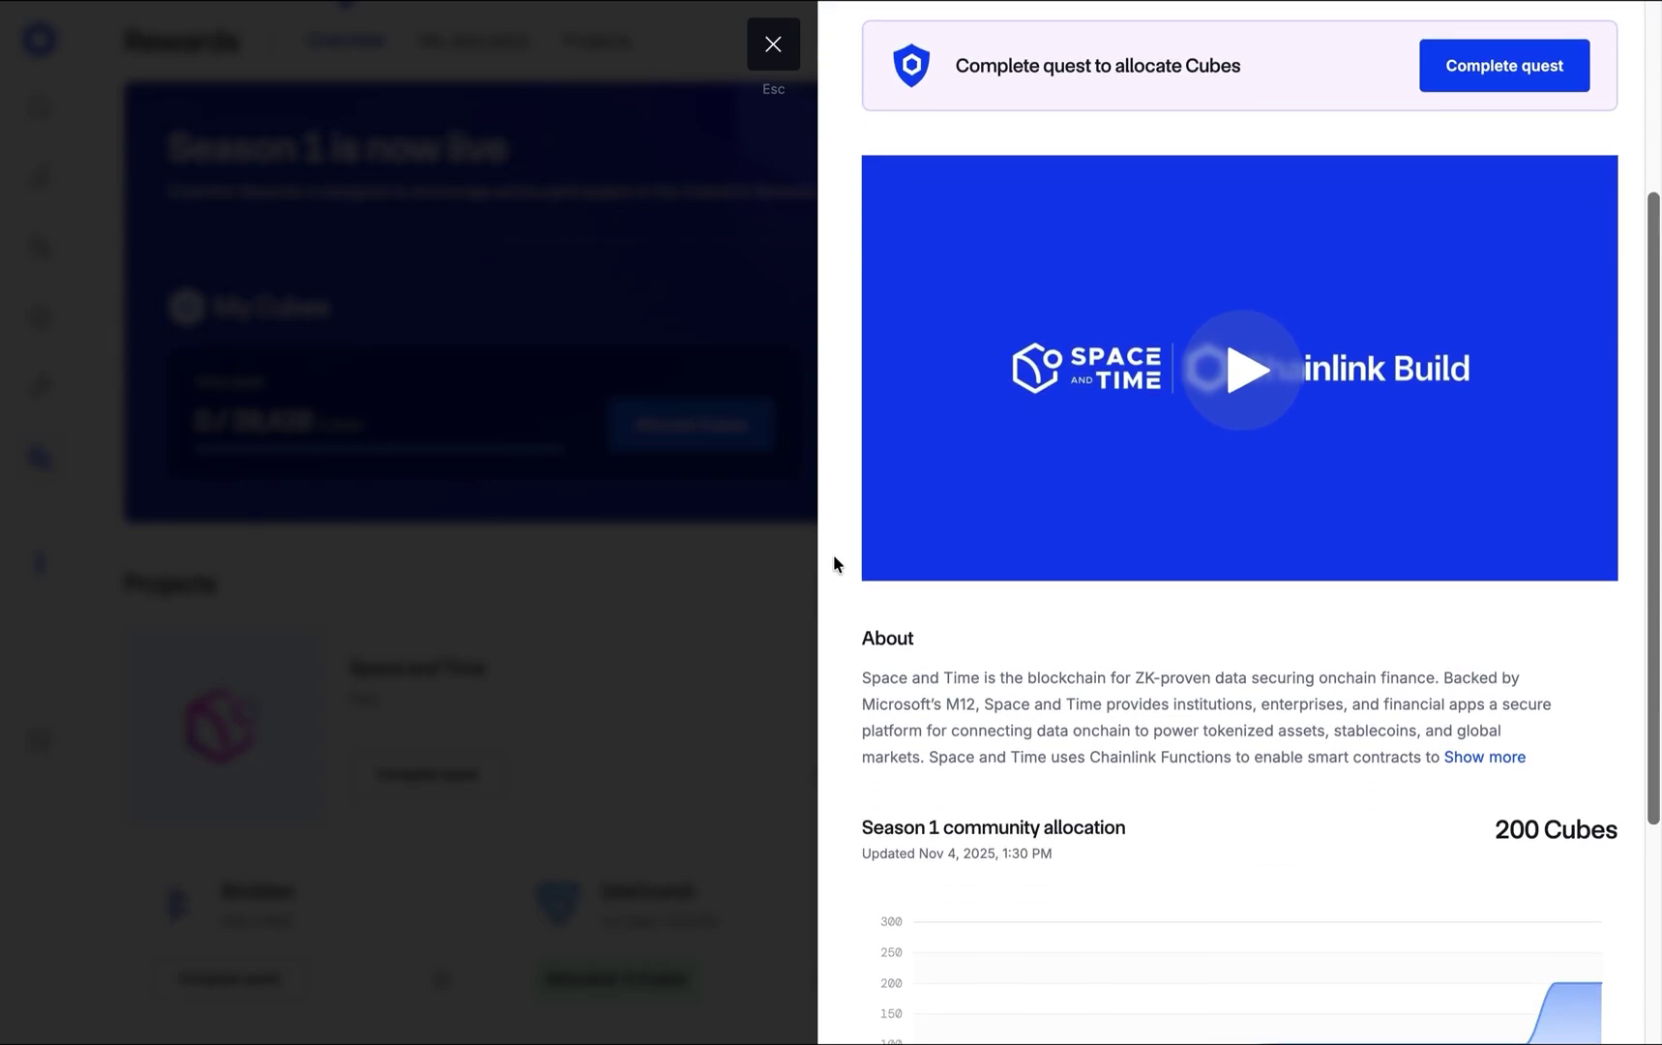
scroll(834, 556, "down", 3)
scroll(834, 563, "down", 2)
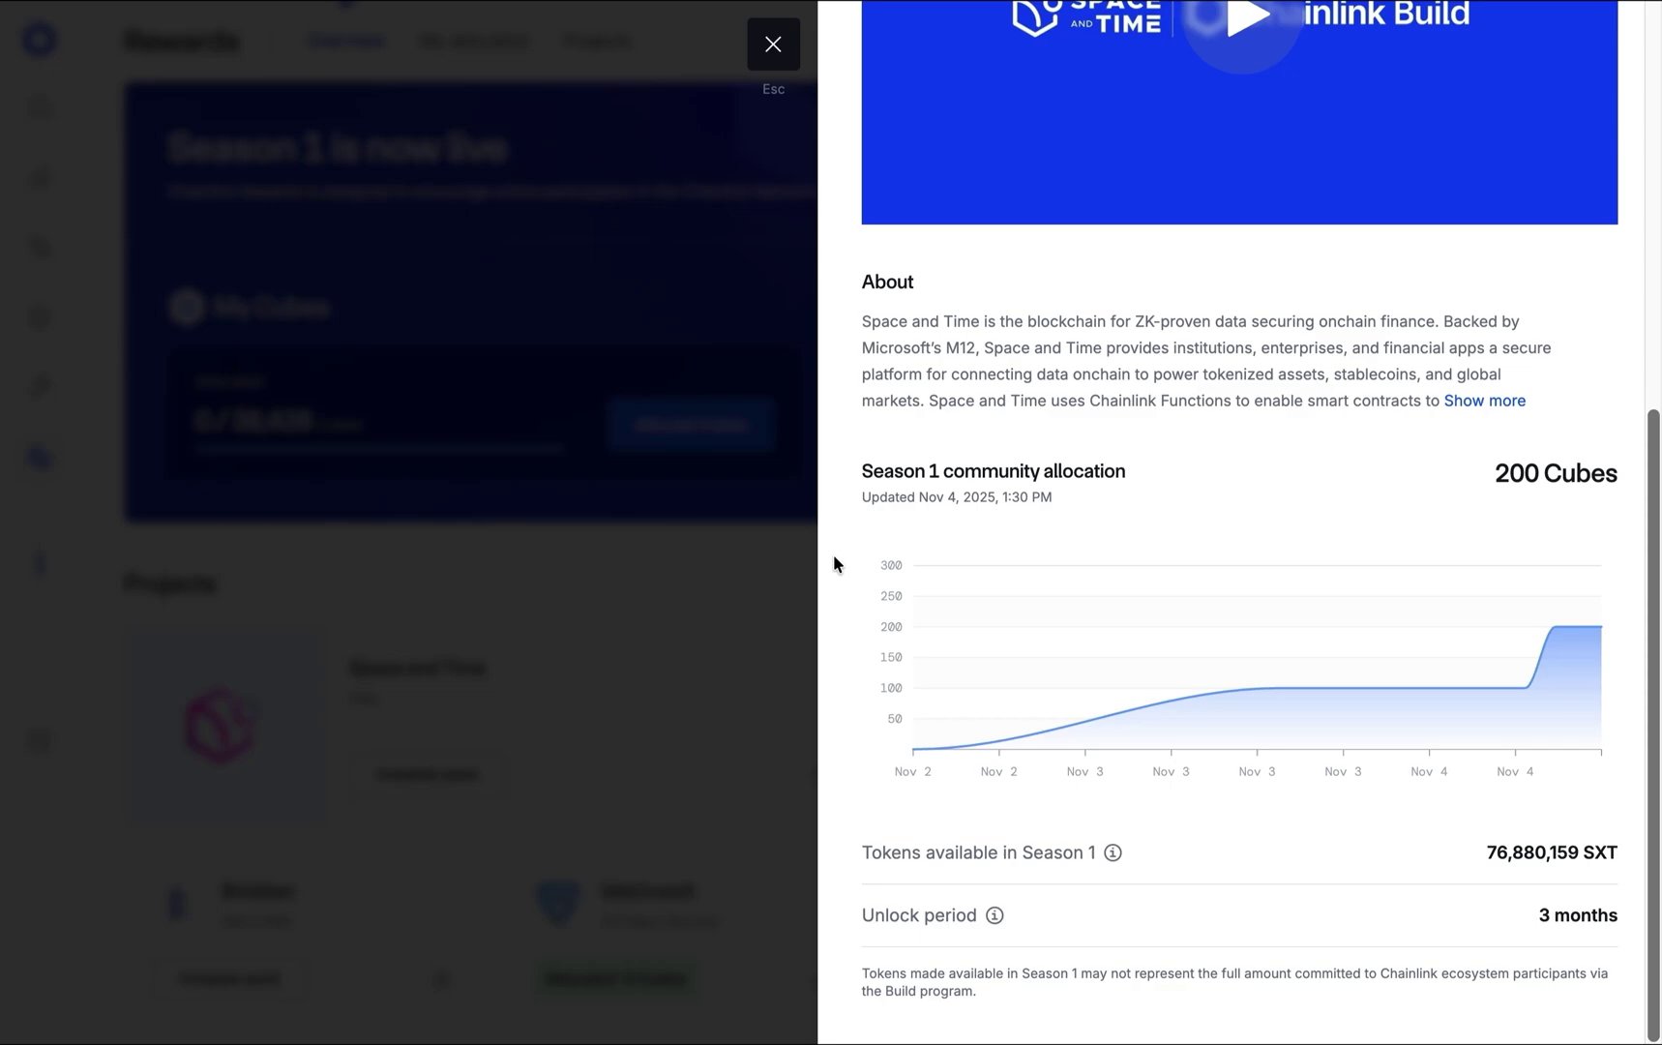
scroll(834, 559, "up", 3)
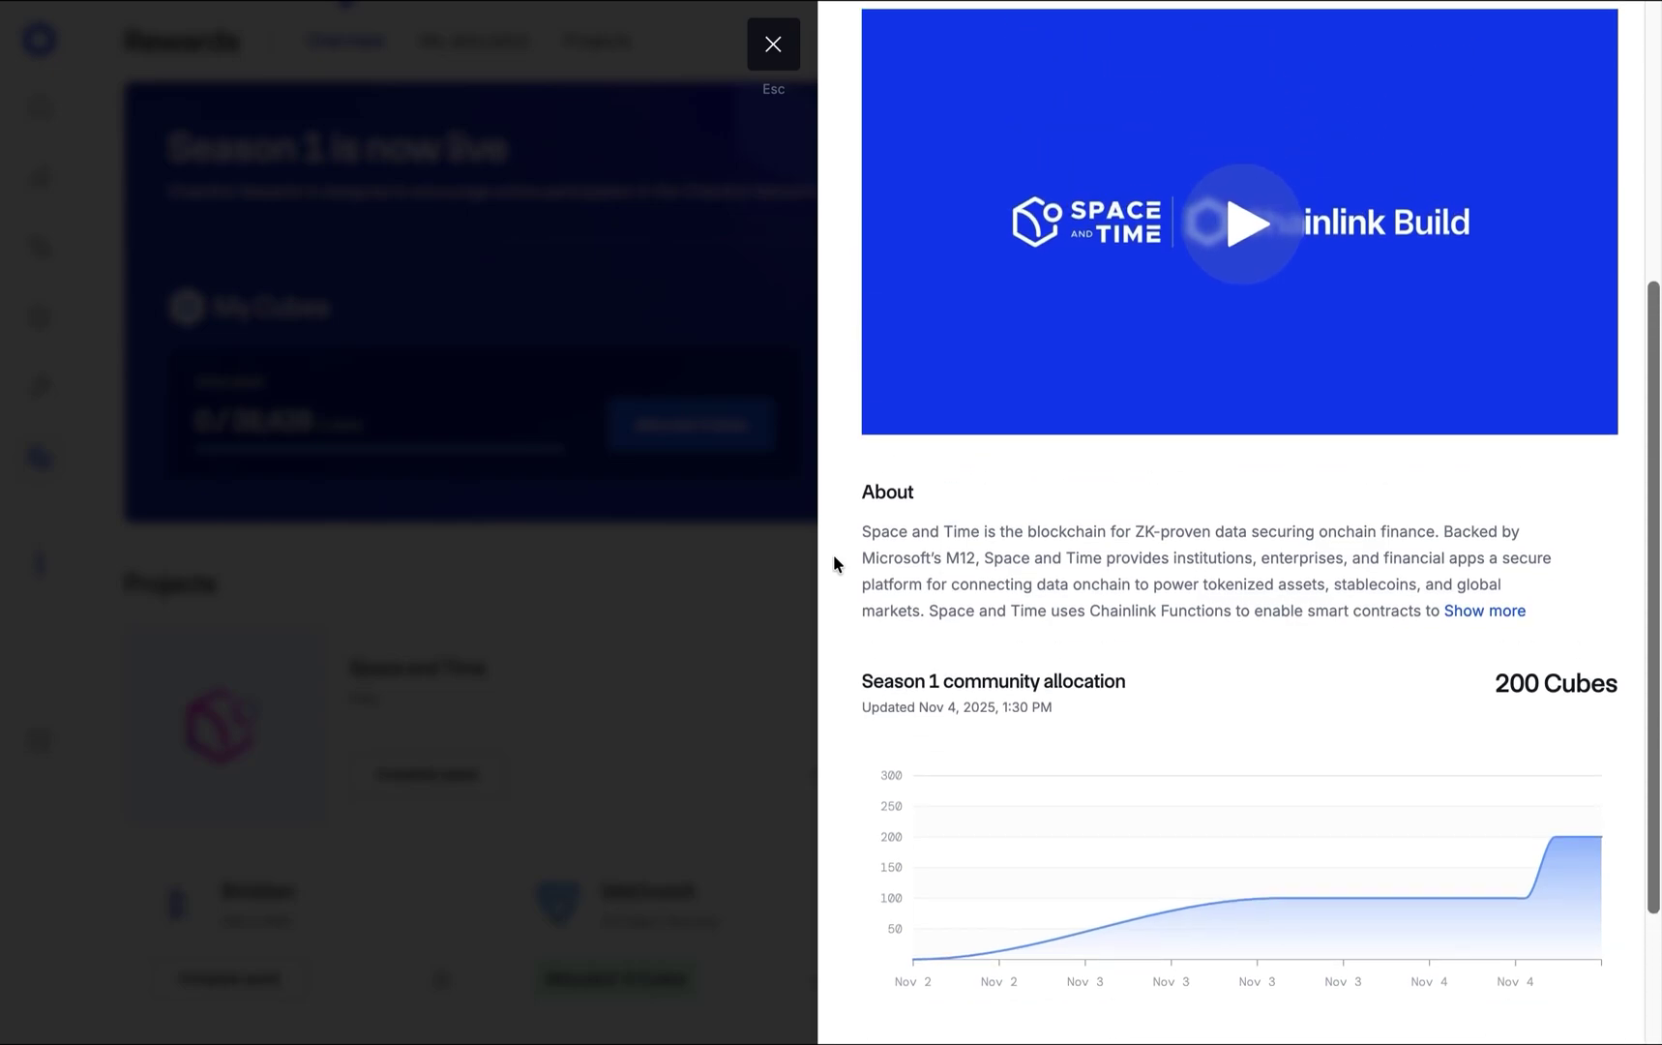
scroll(834, 556, "up", 4)
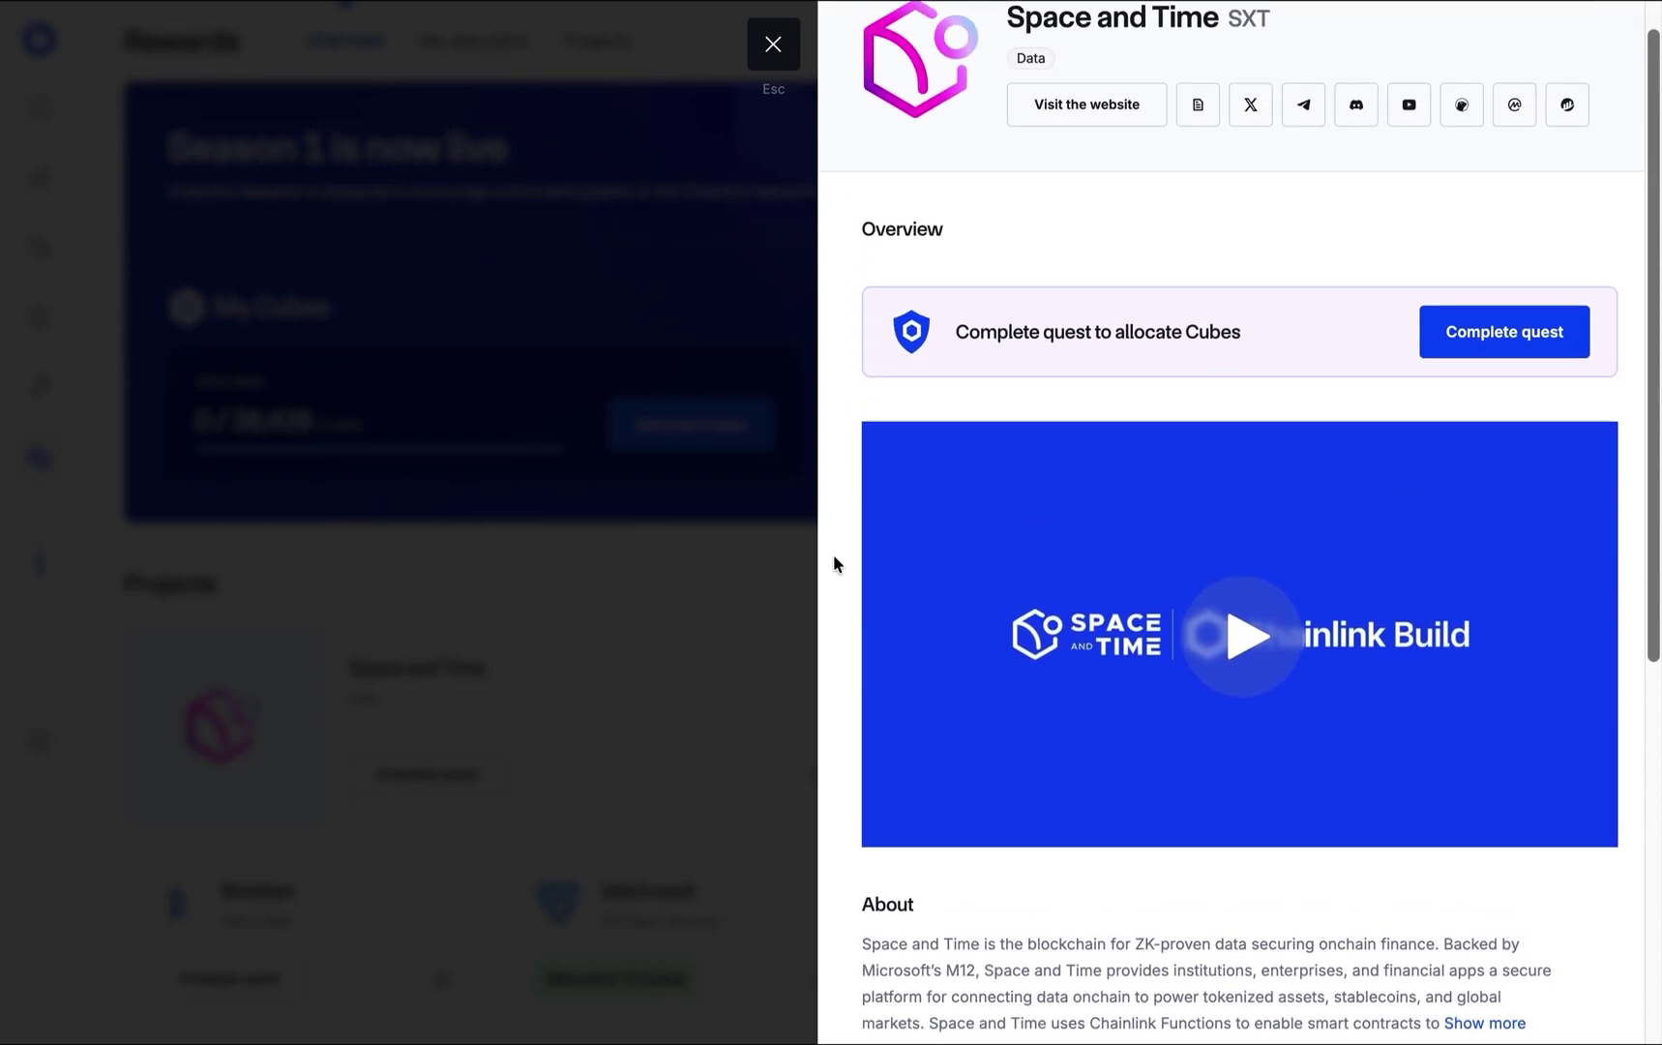
scroll(834, 561, "up", 1)
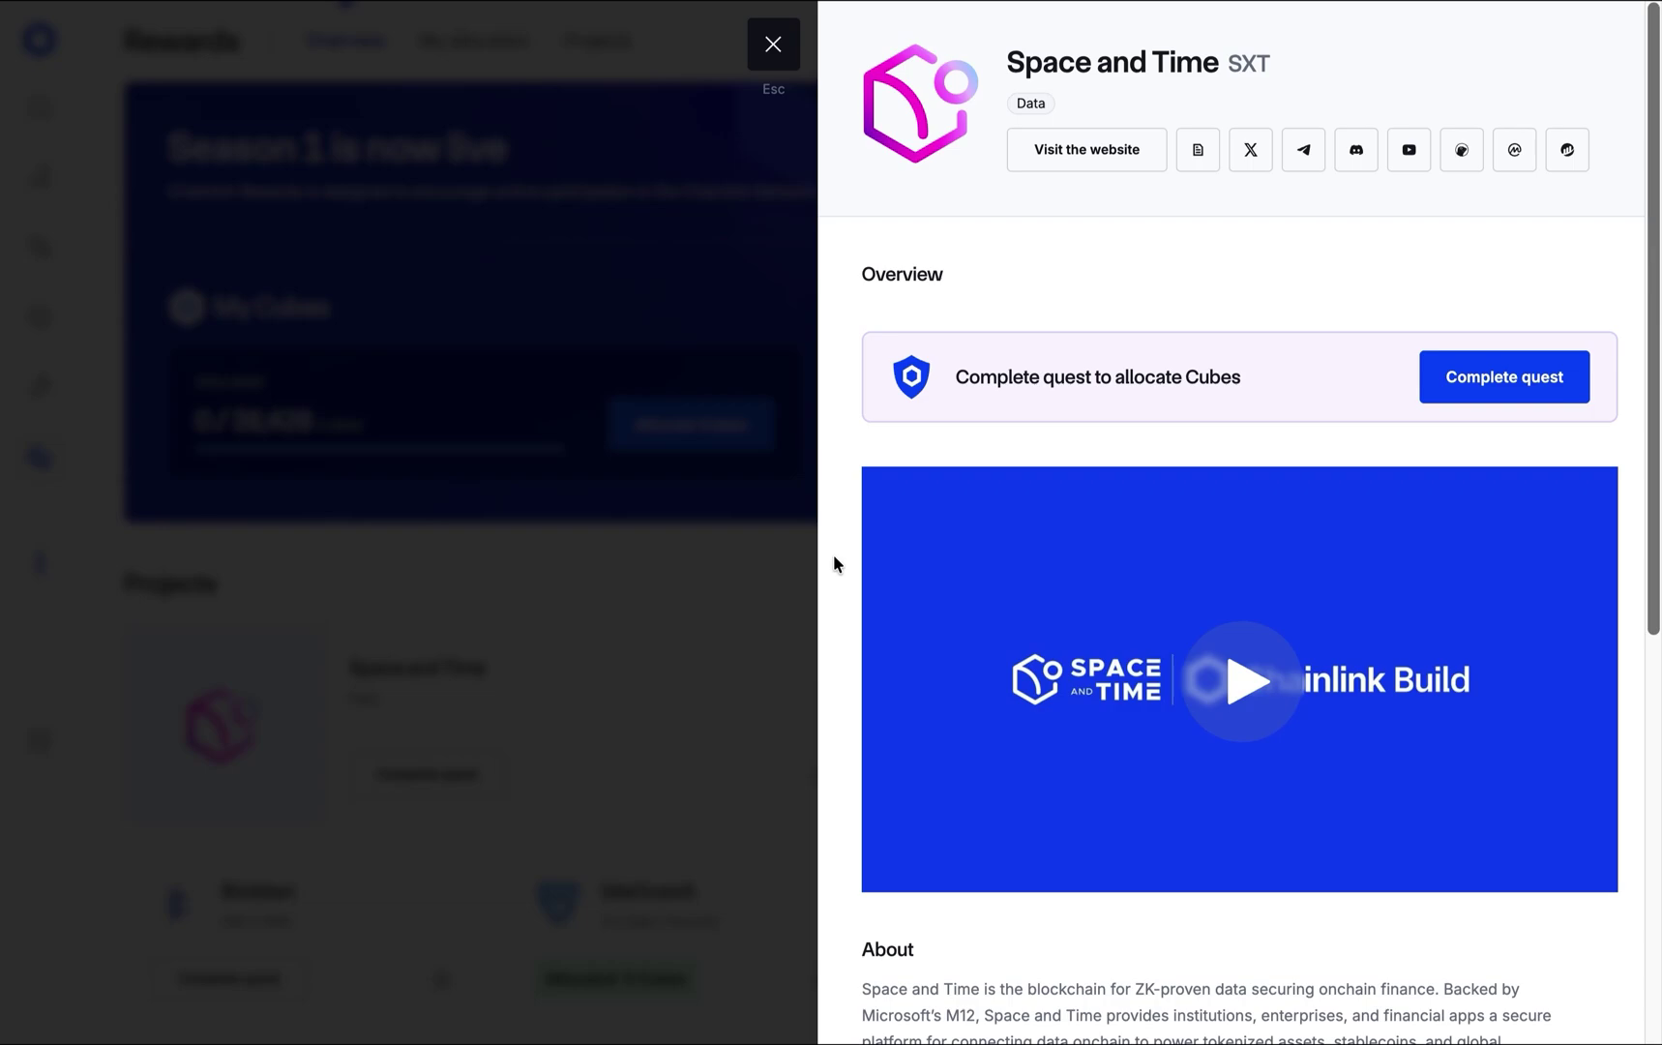
left_click(1459, 392)
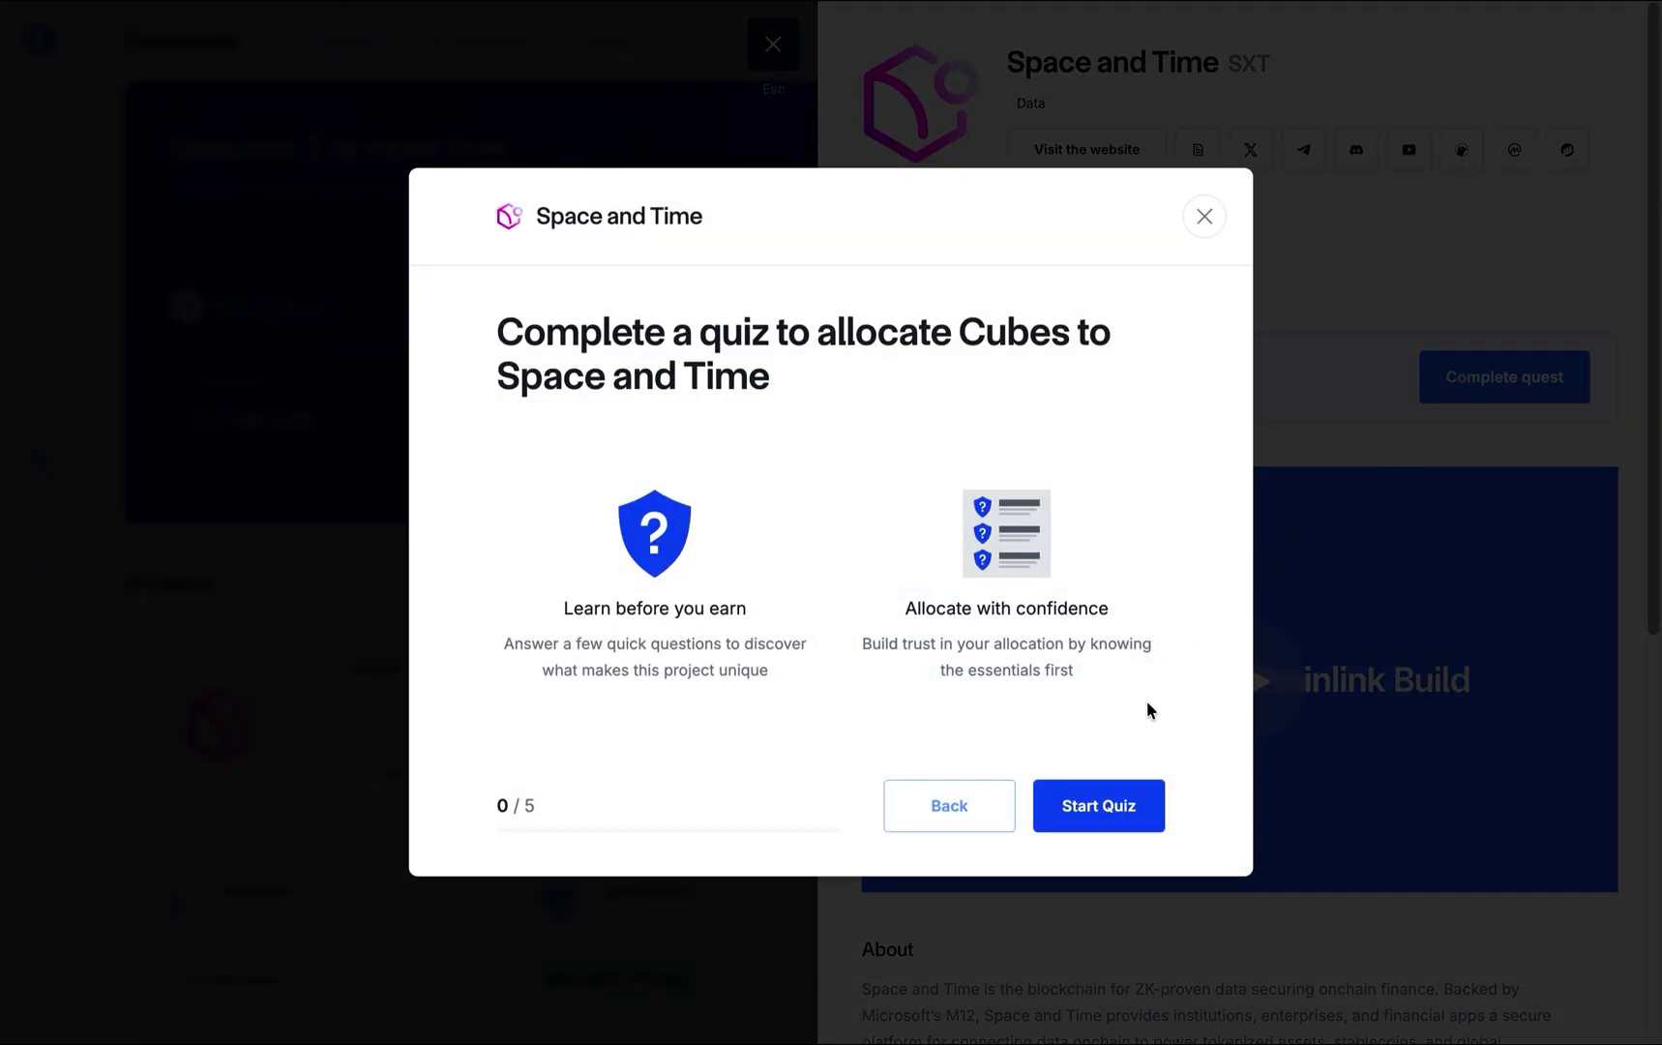
left_click(1109, 805)
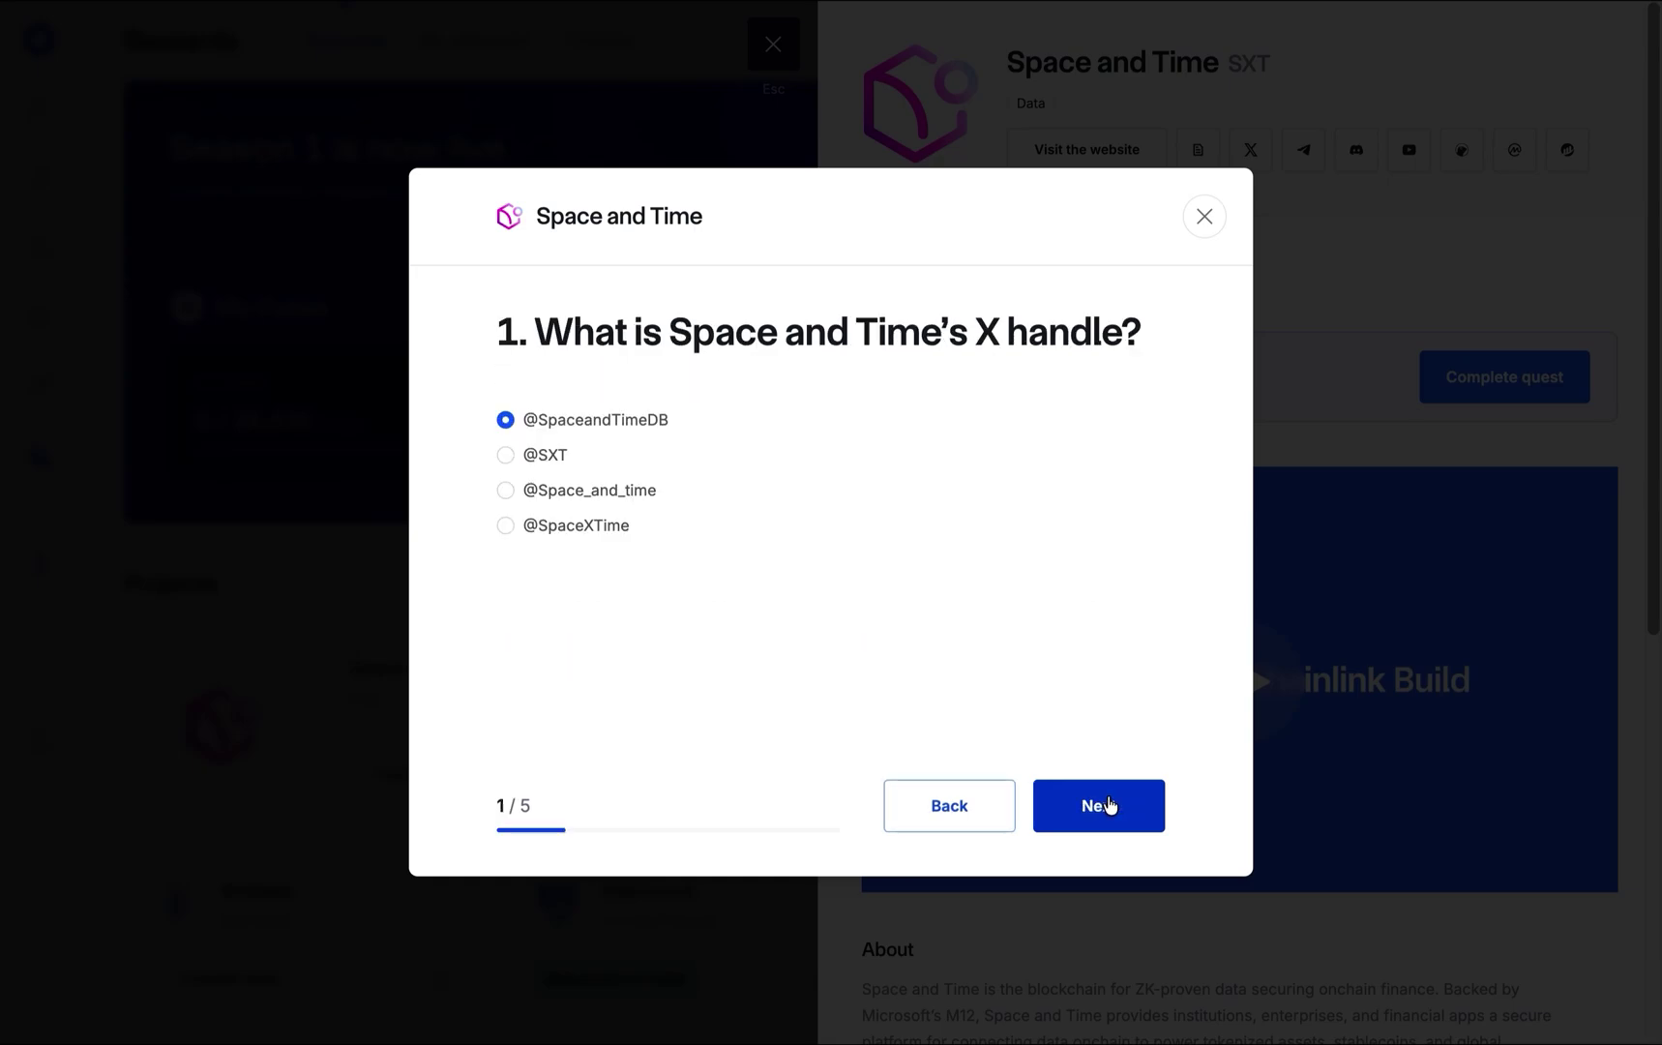
left_click(1103, 803)
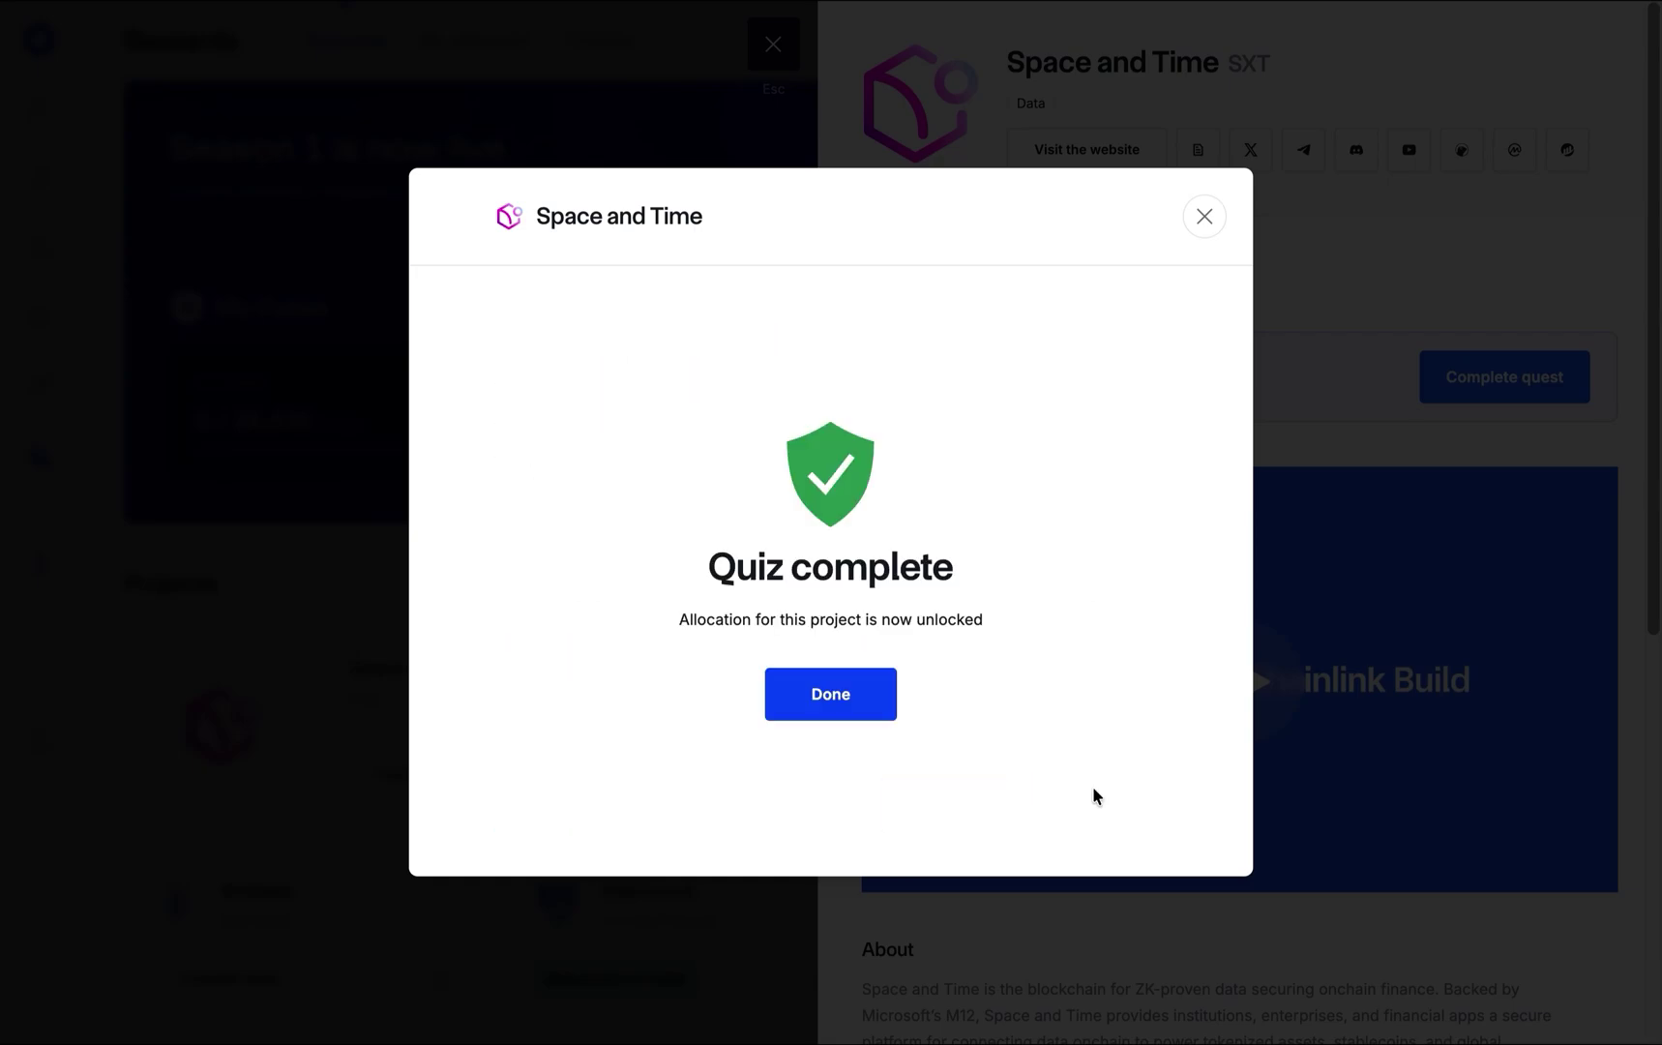
left_click(867, 710)
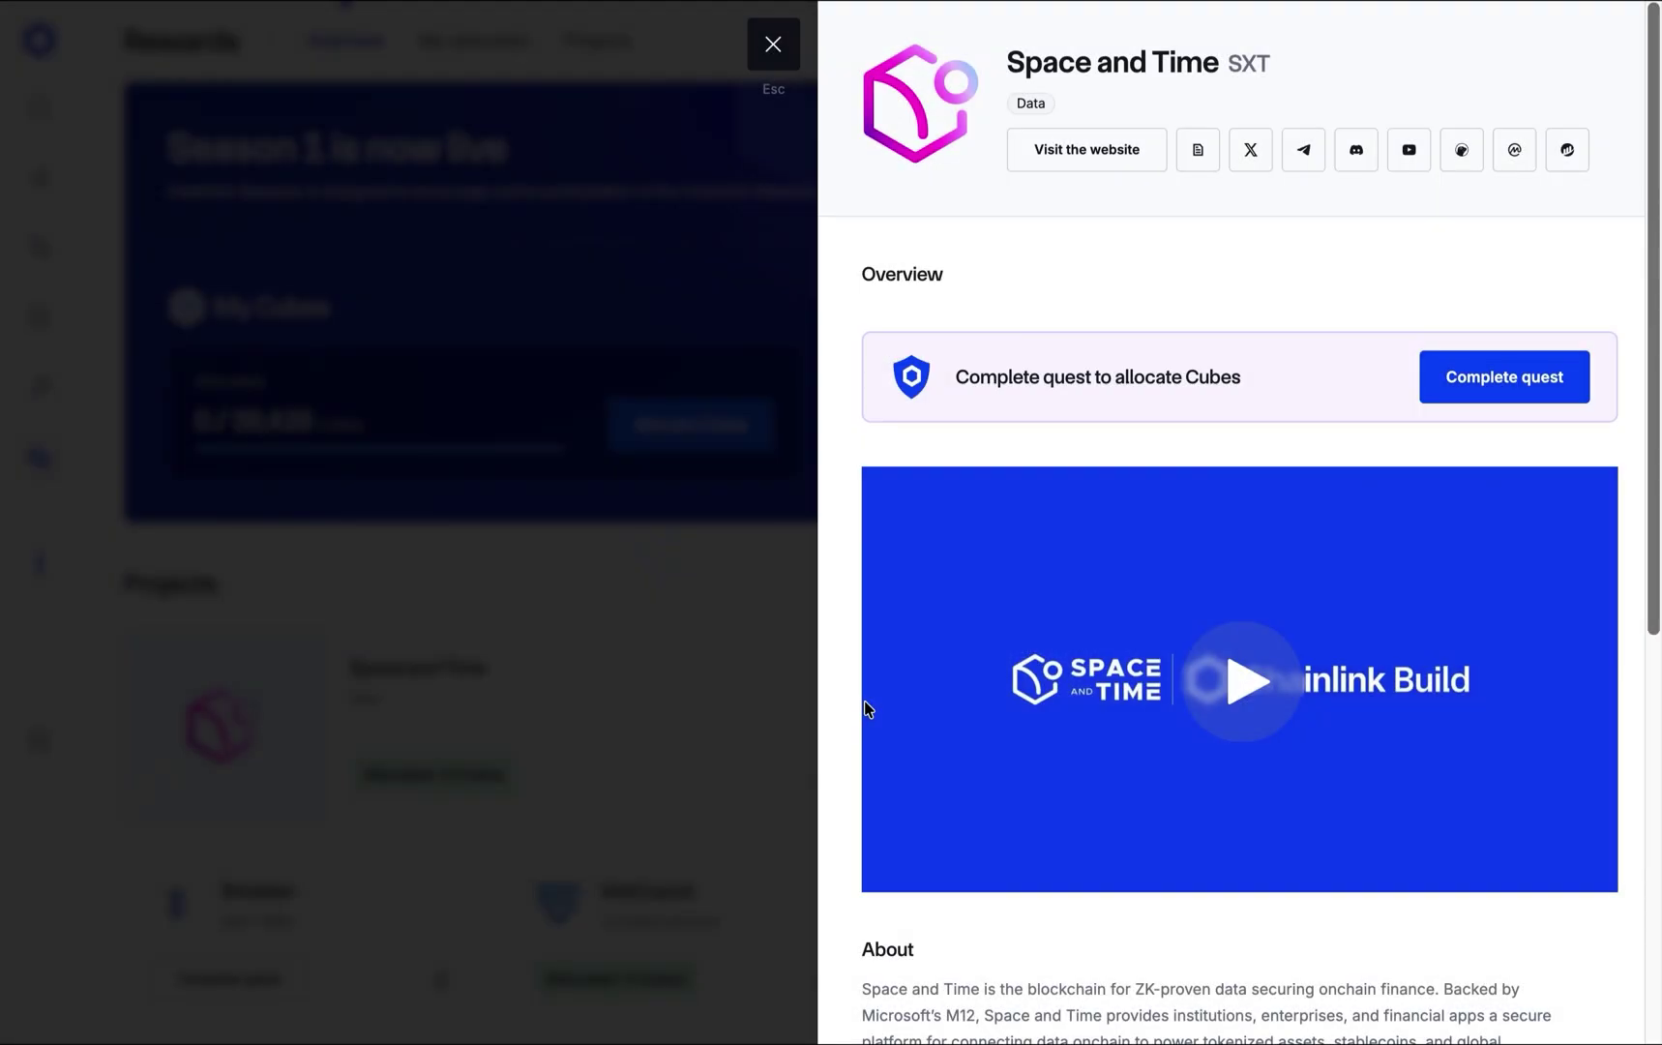
Enter 500 Cubes for Space and Time on the Cube allocation page.
left_click(773, 50)
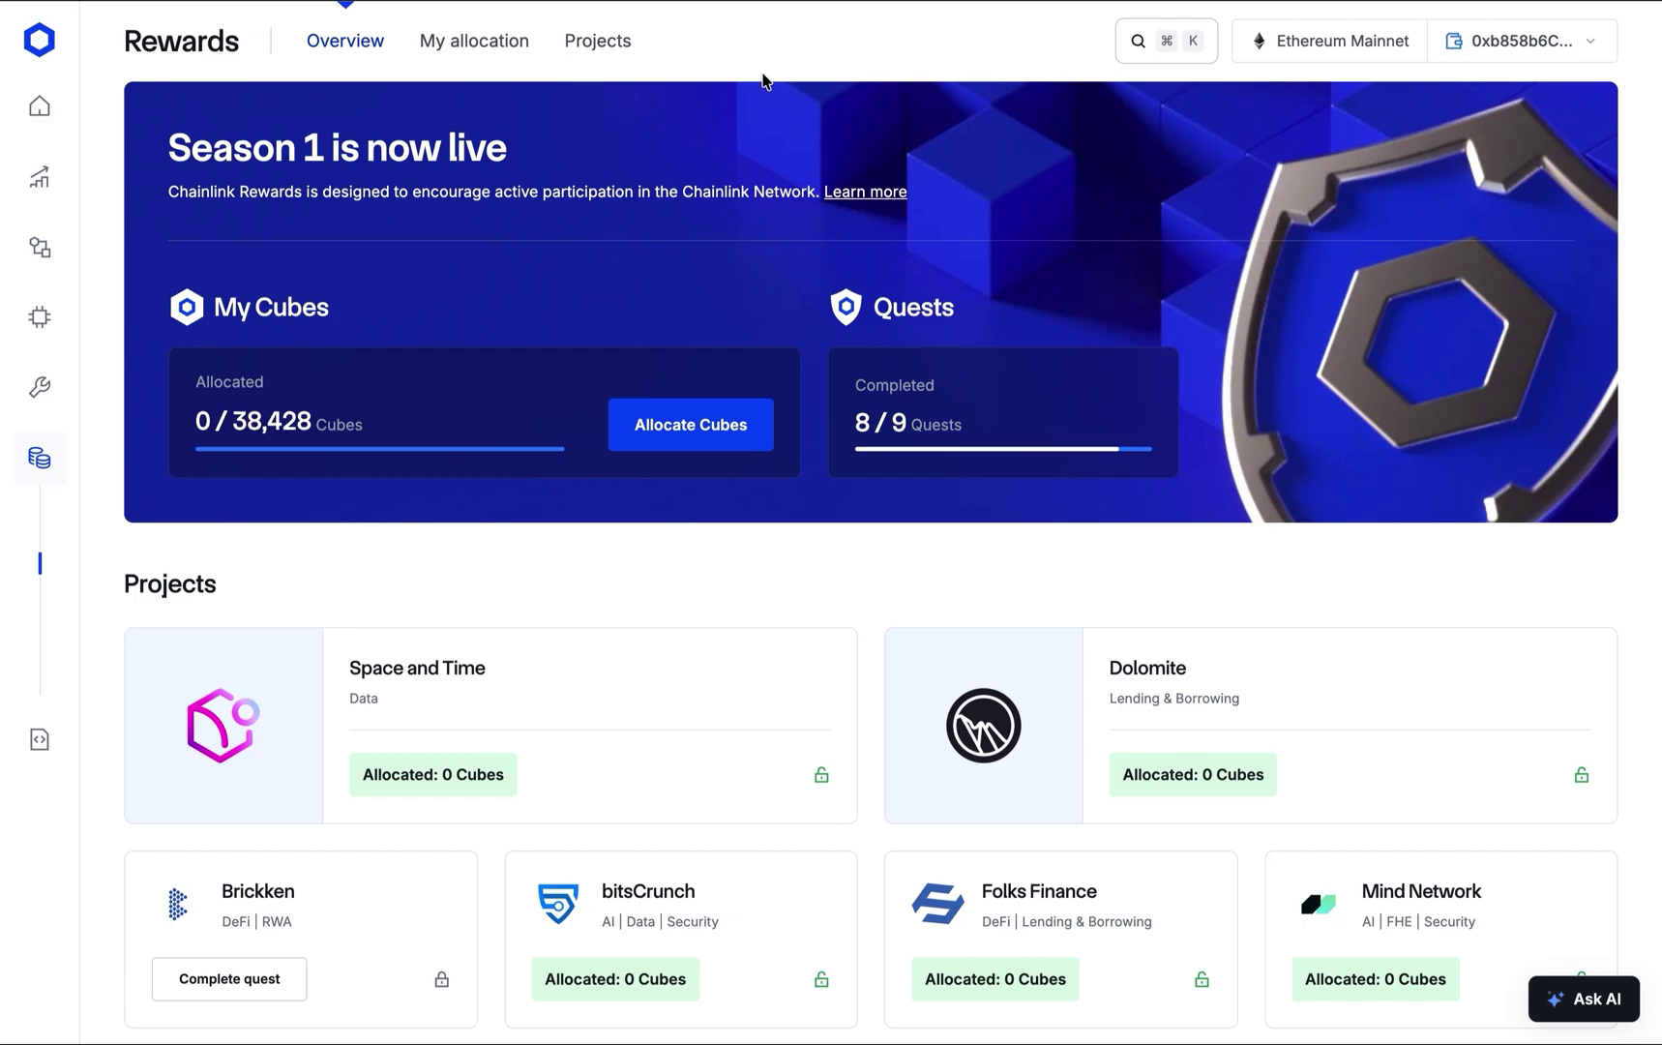
left_click(685, 411)
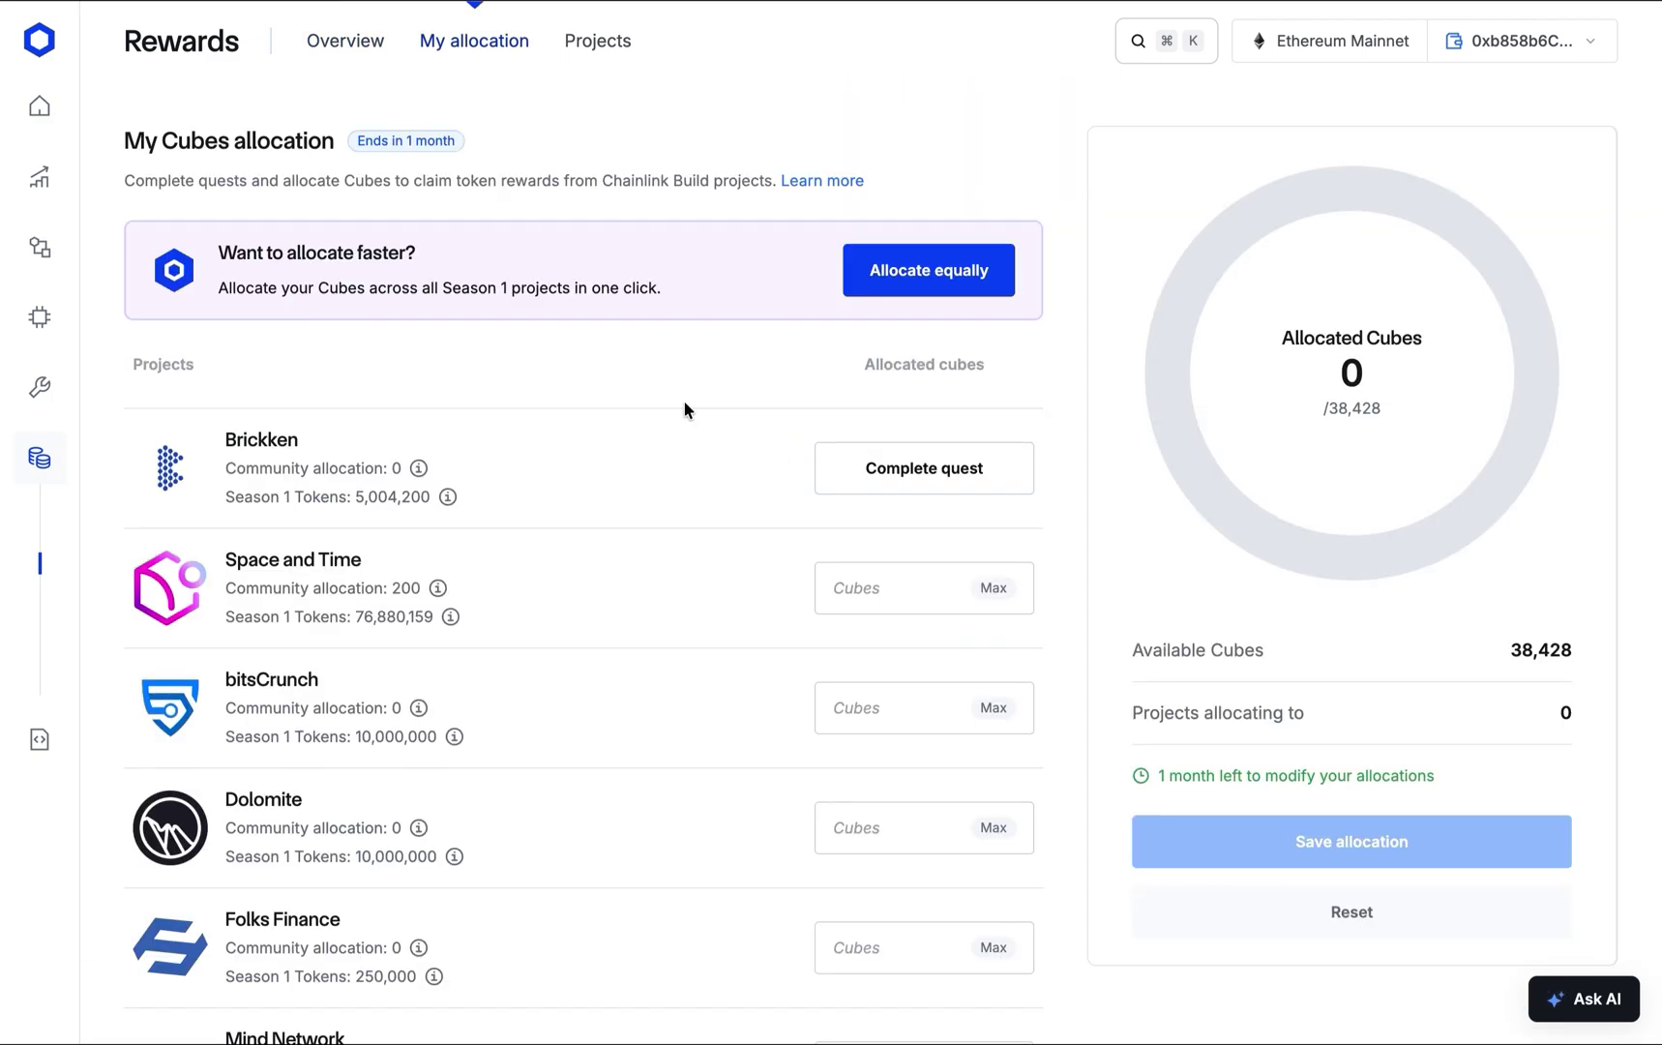
left_click(858, 587)
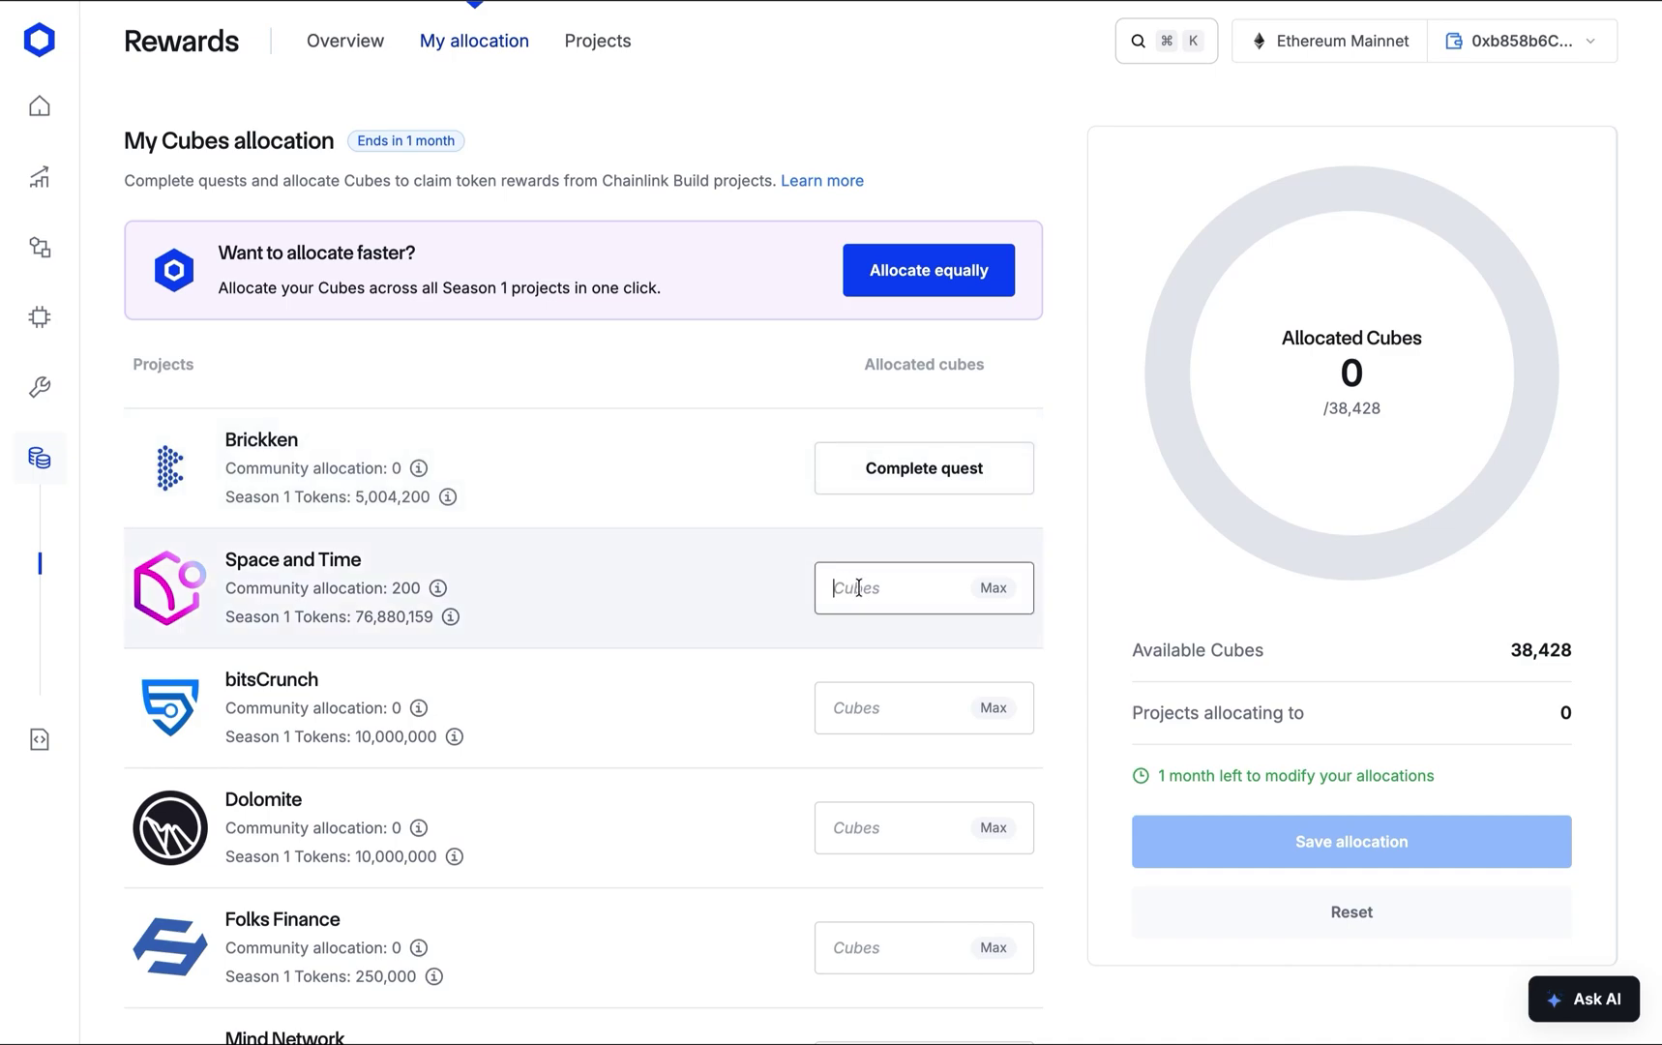
type("500")
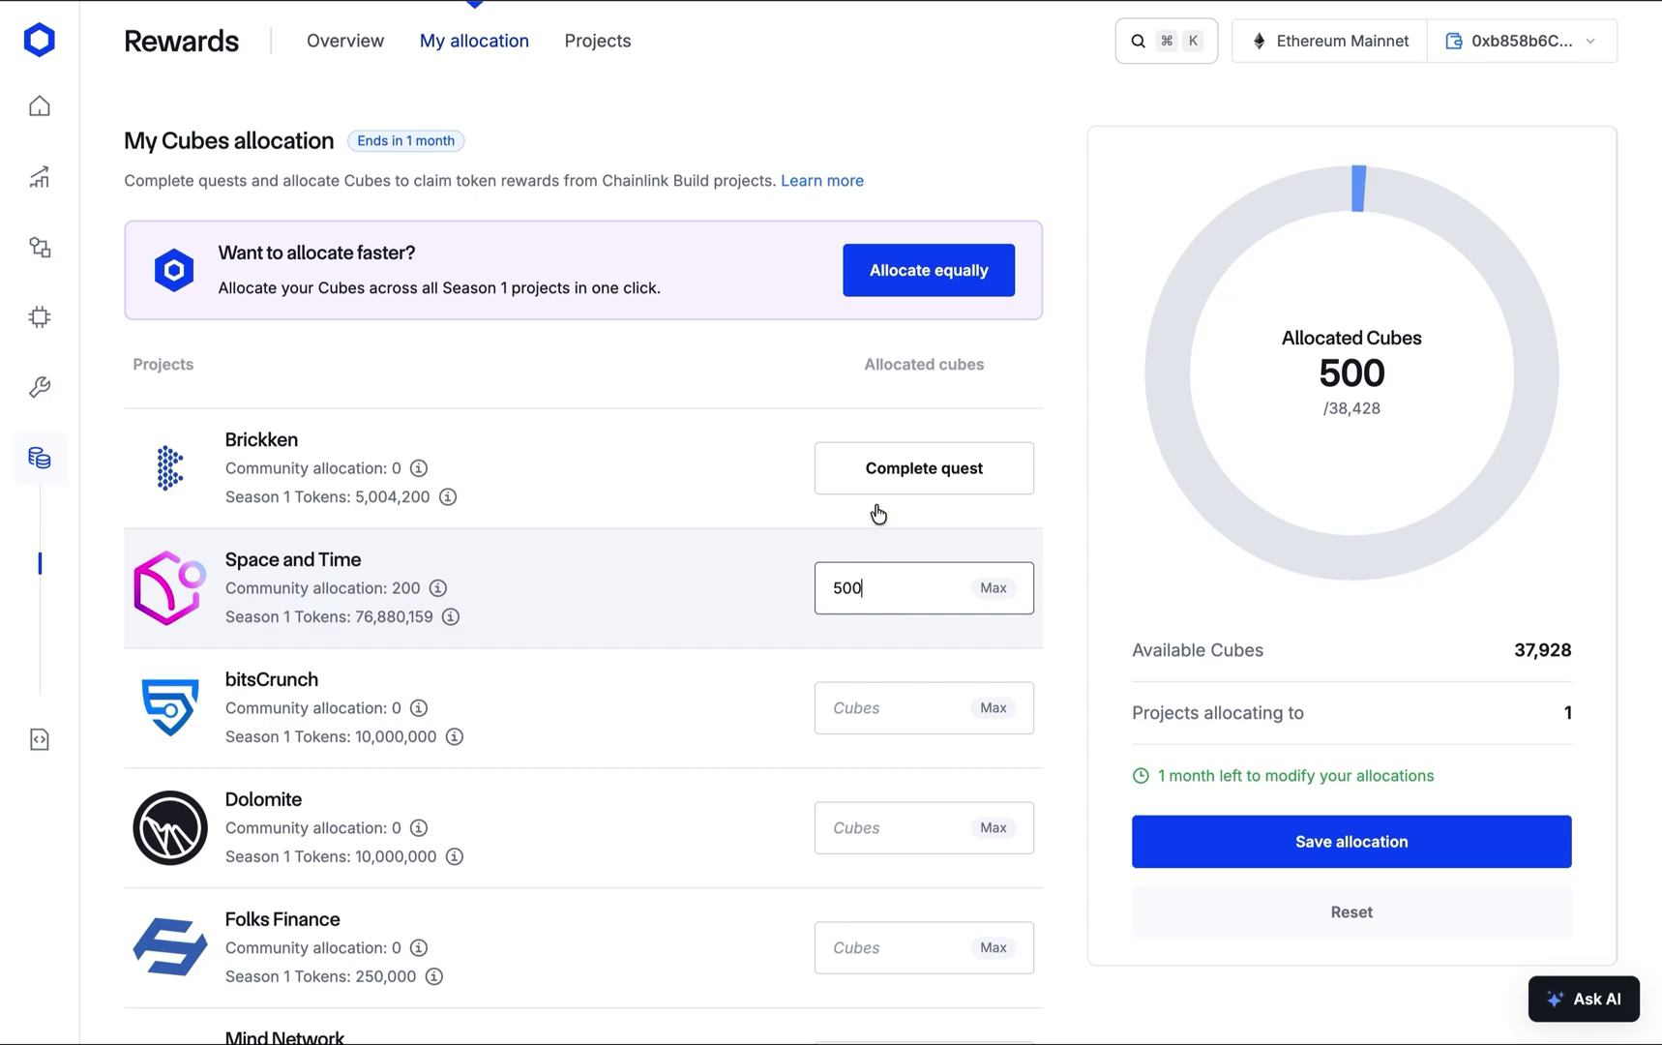
Try an equal split of 30,000 Cubes across the completed-quest projects.
left_click(934, 271)
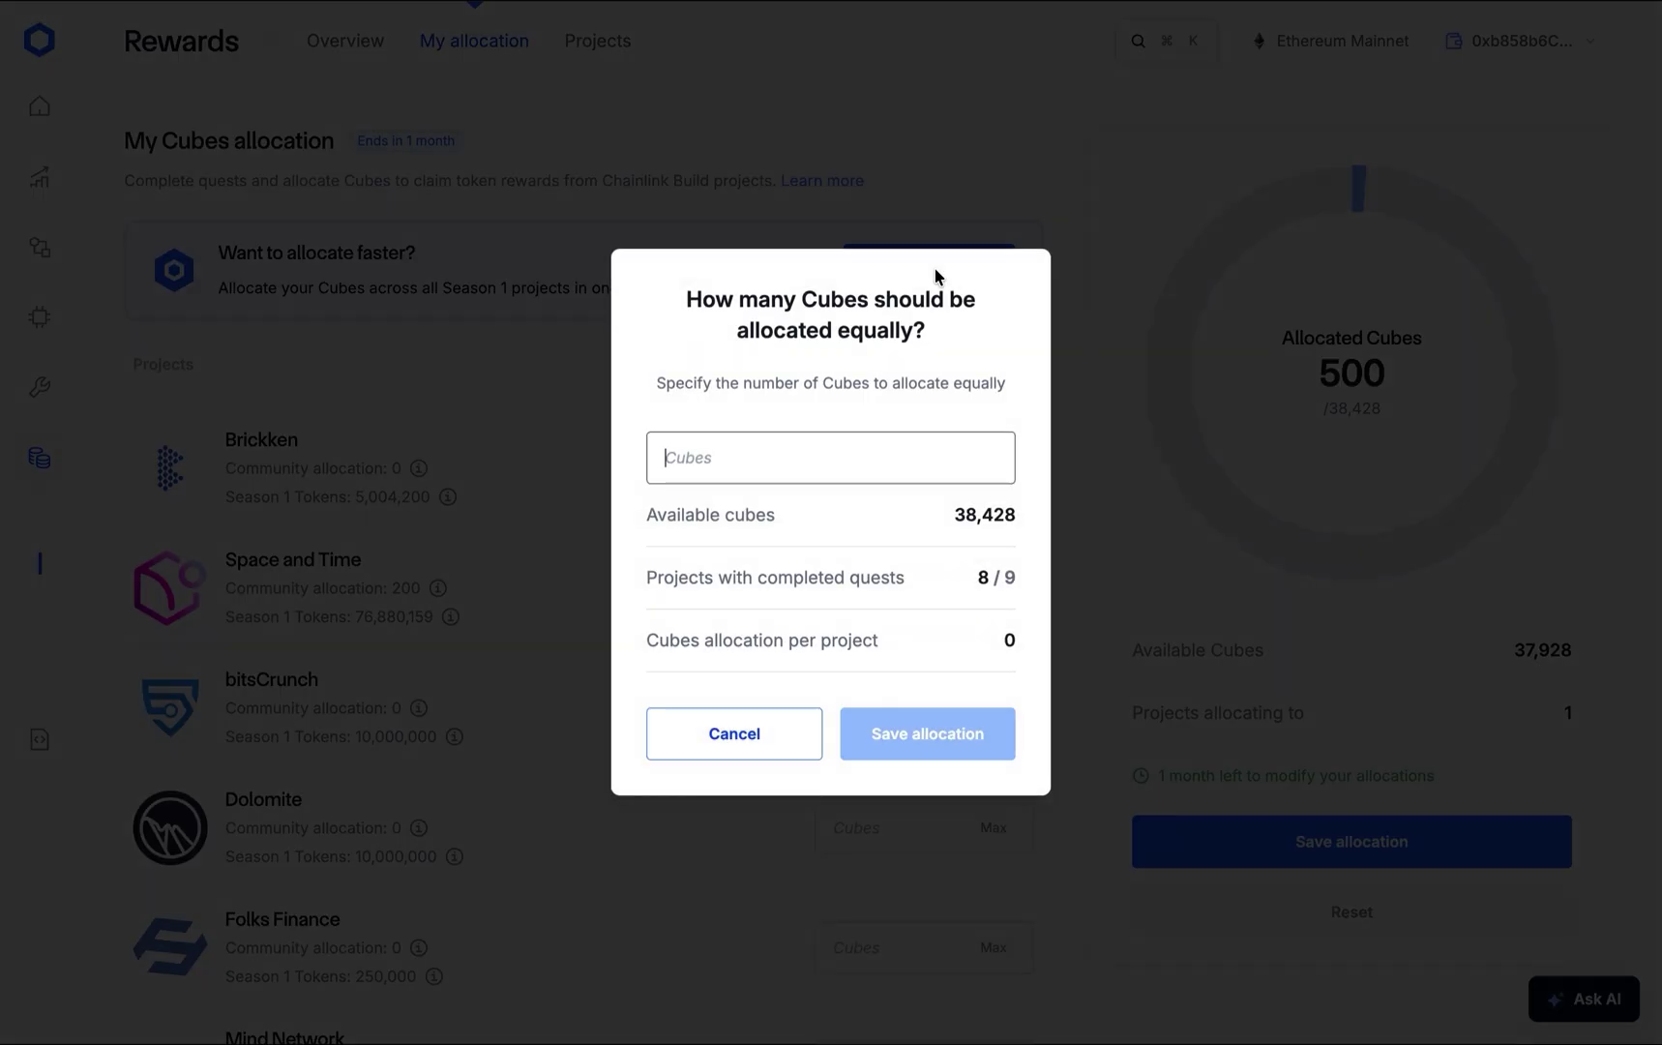
type("30,0")
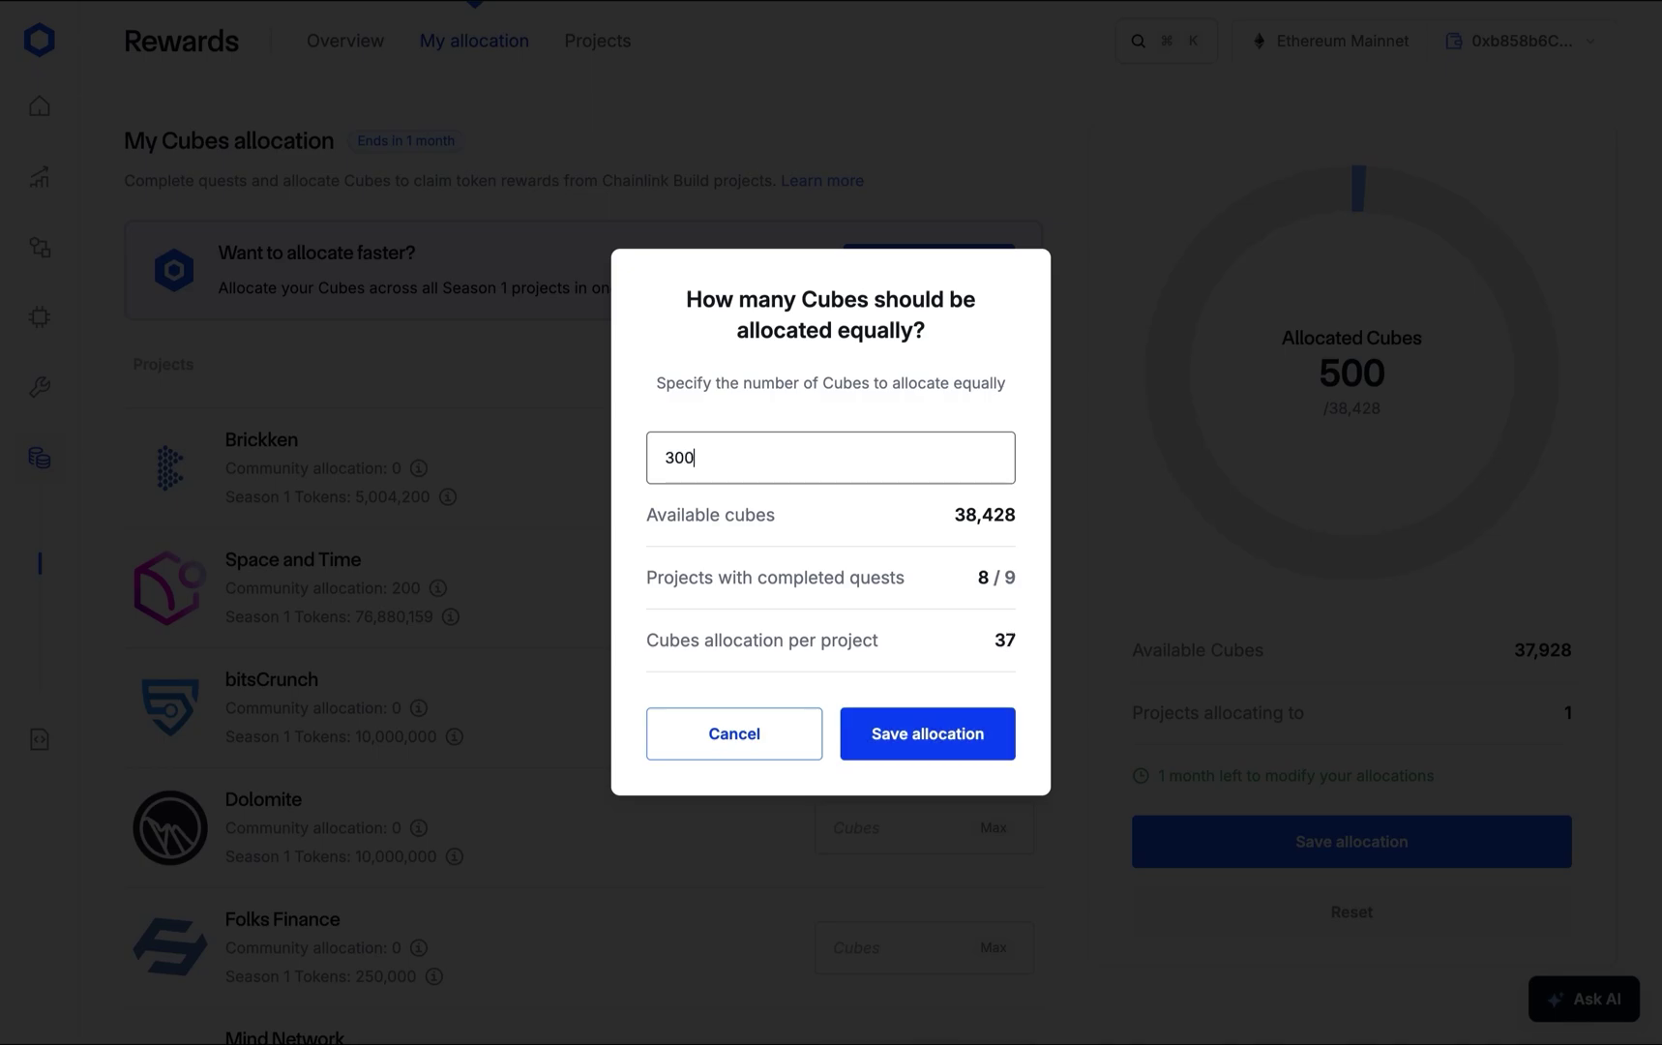
type("00")
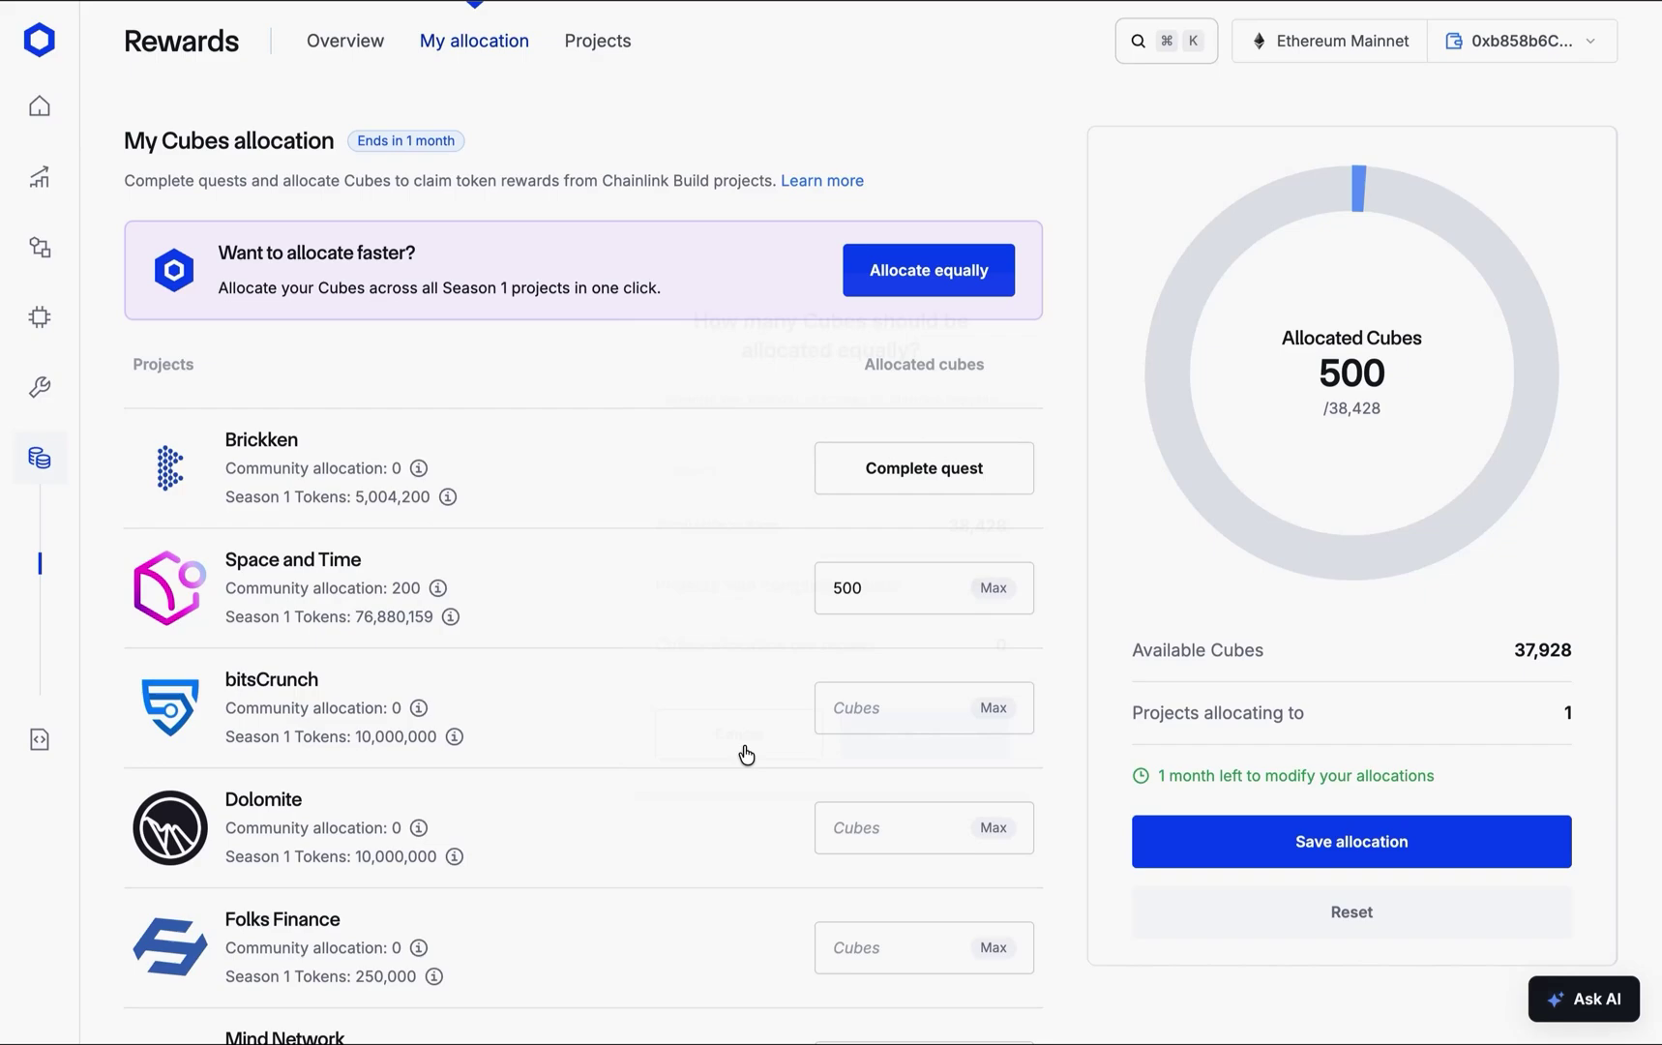
Cancel the equal split, change Space and Time to 10,000 Cubes, and save the allocation.
left_click(740, 747)
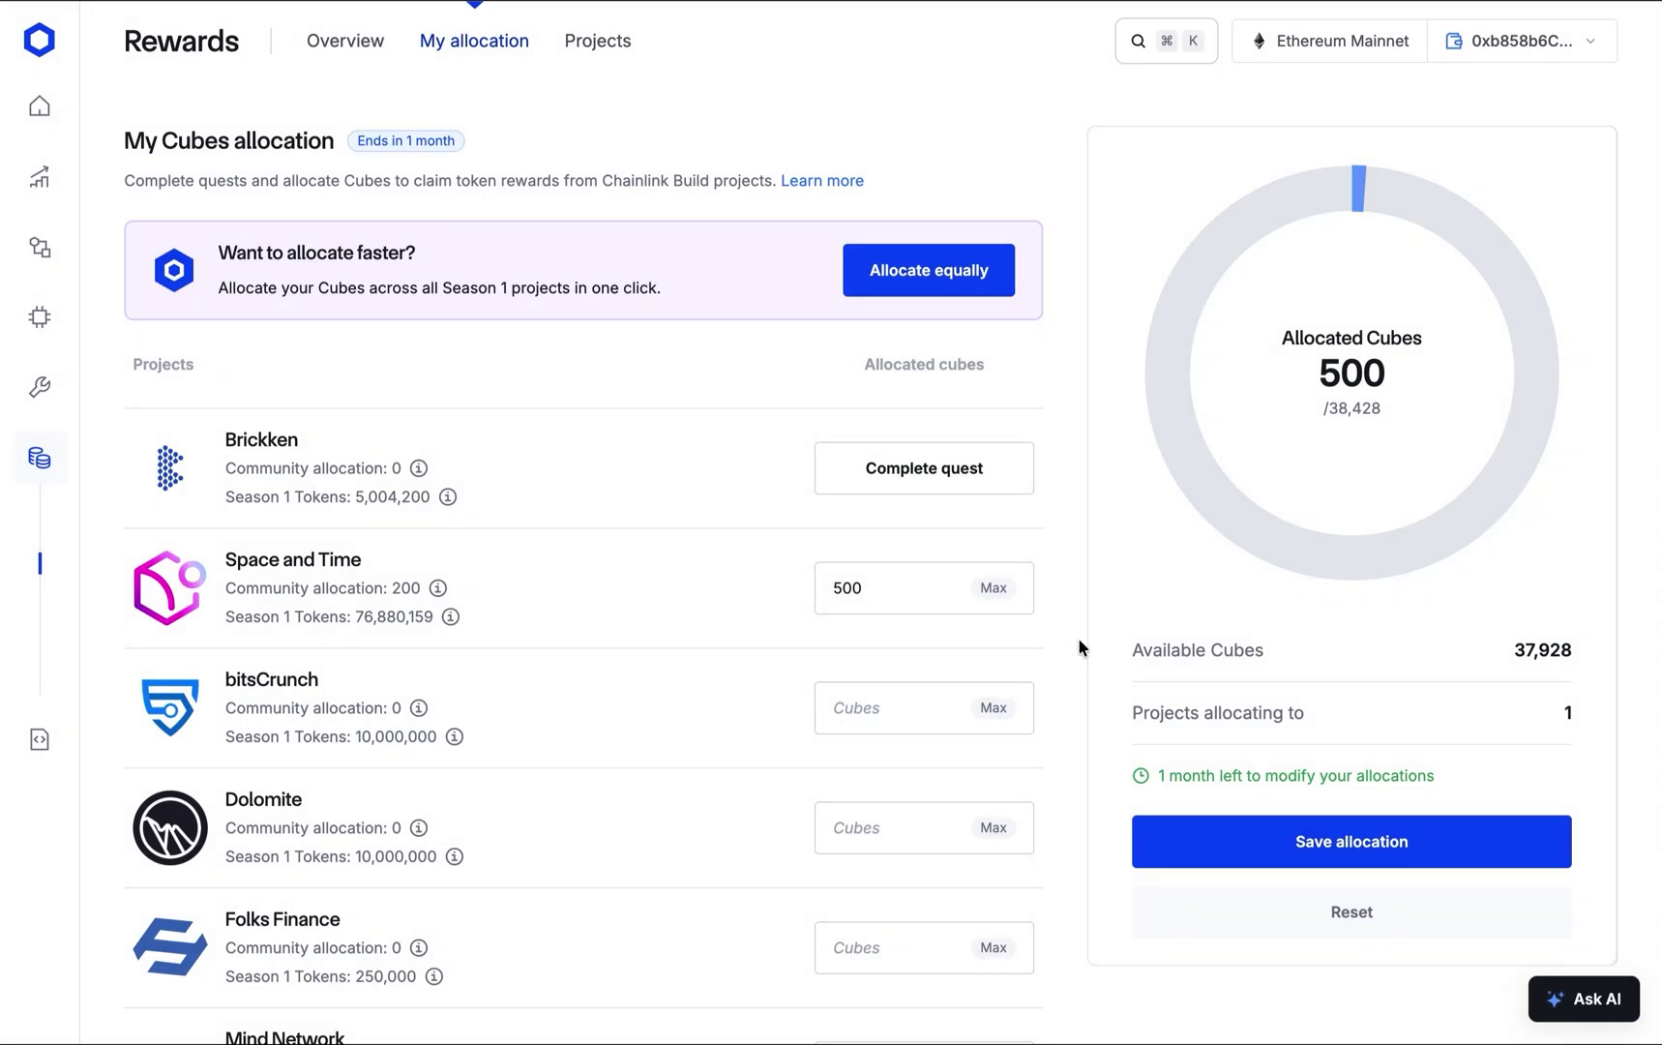
double_click(849, 578)
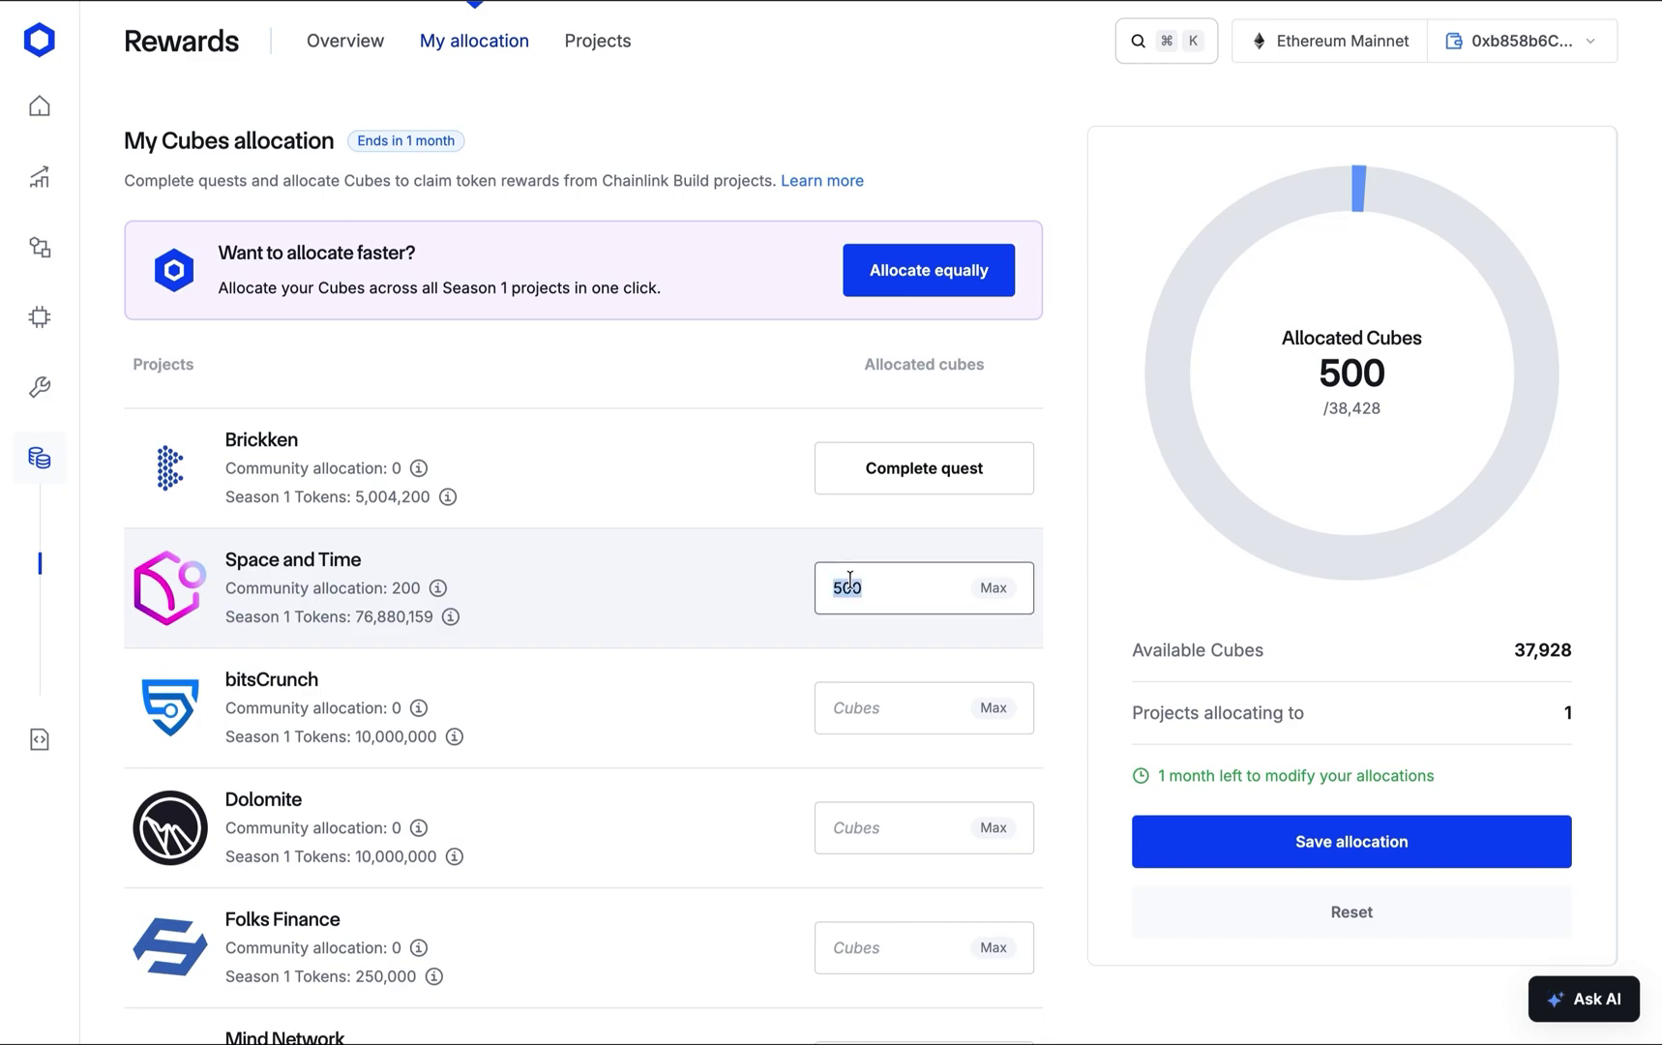
type("100000")
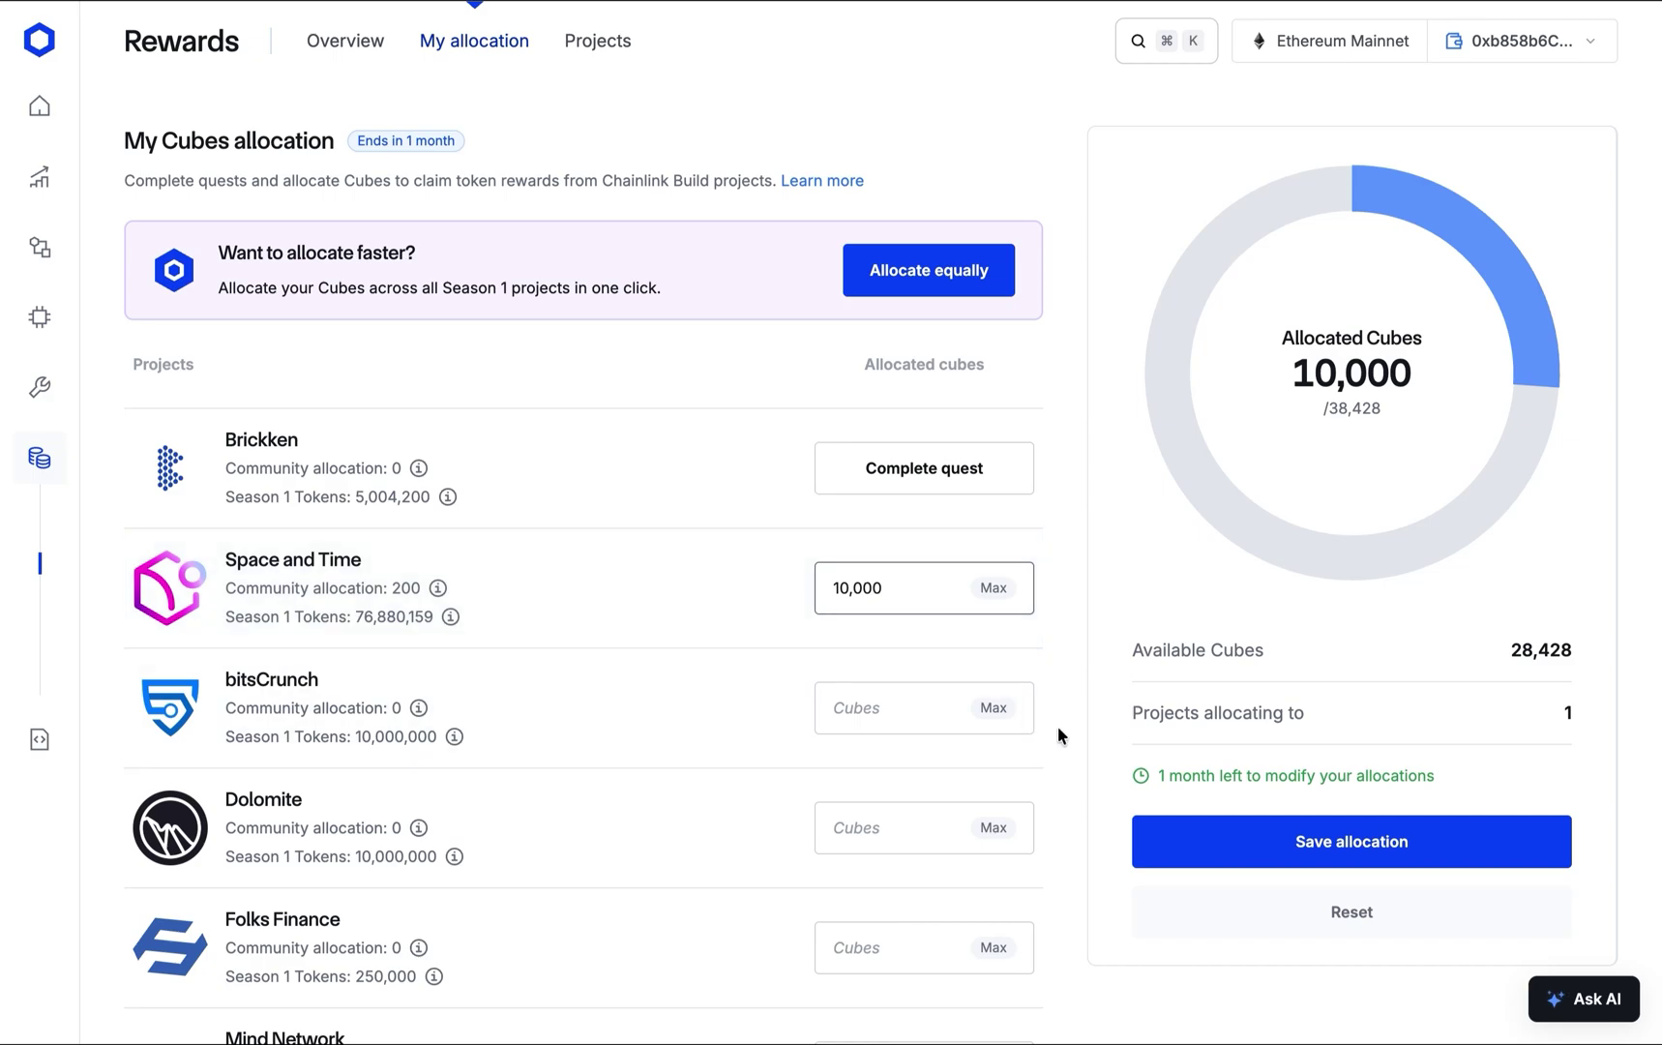
left_click(1269, 831)
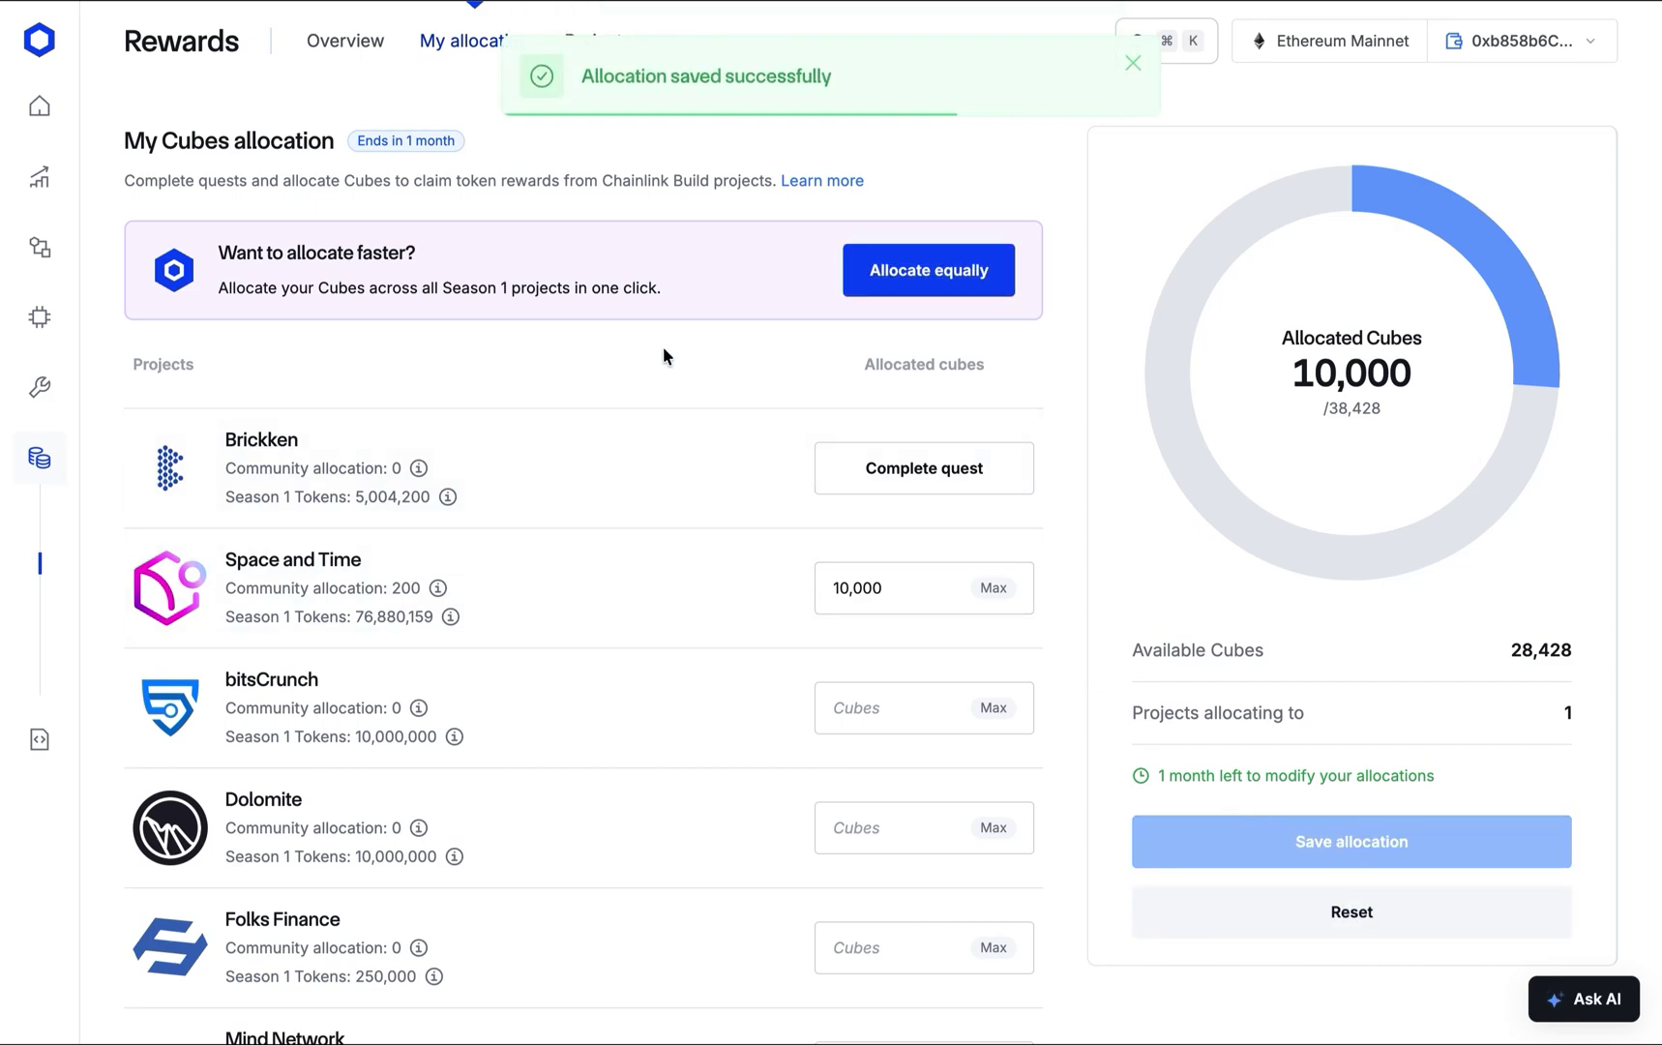
Go back to the overview and confirm the Space and Time card shows 10,000 Cubes.
left_click(344, 39)
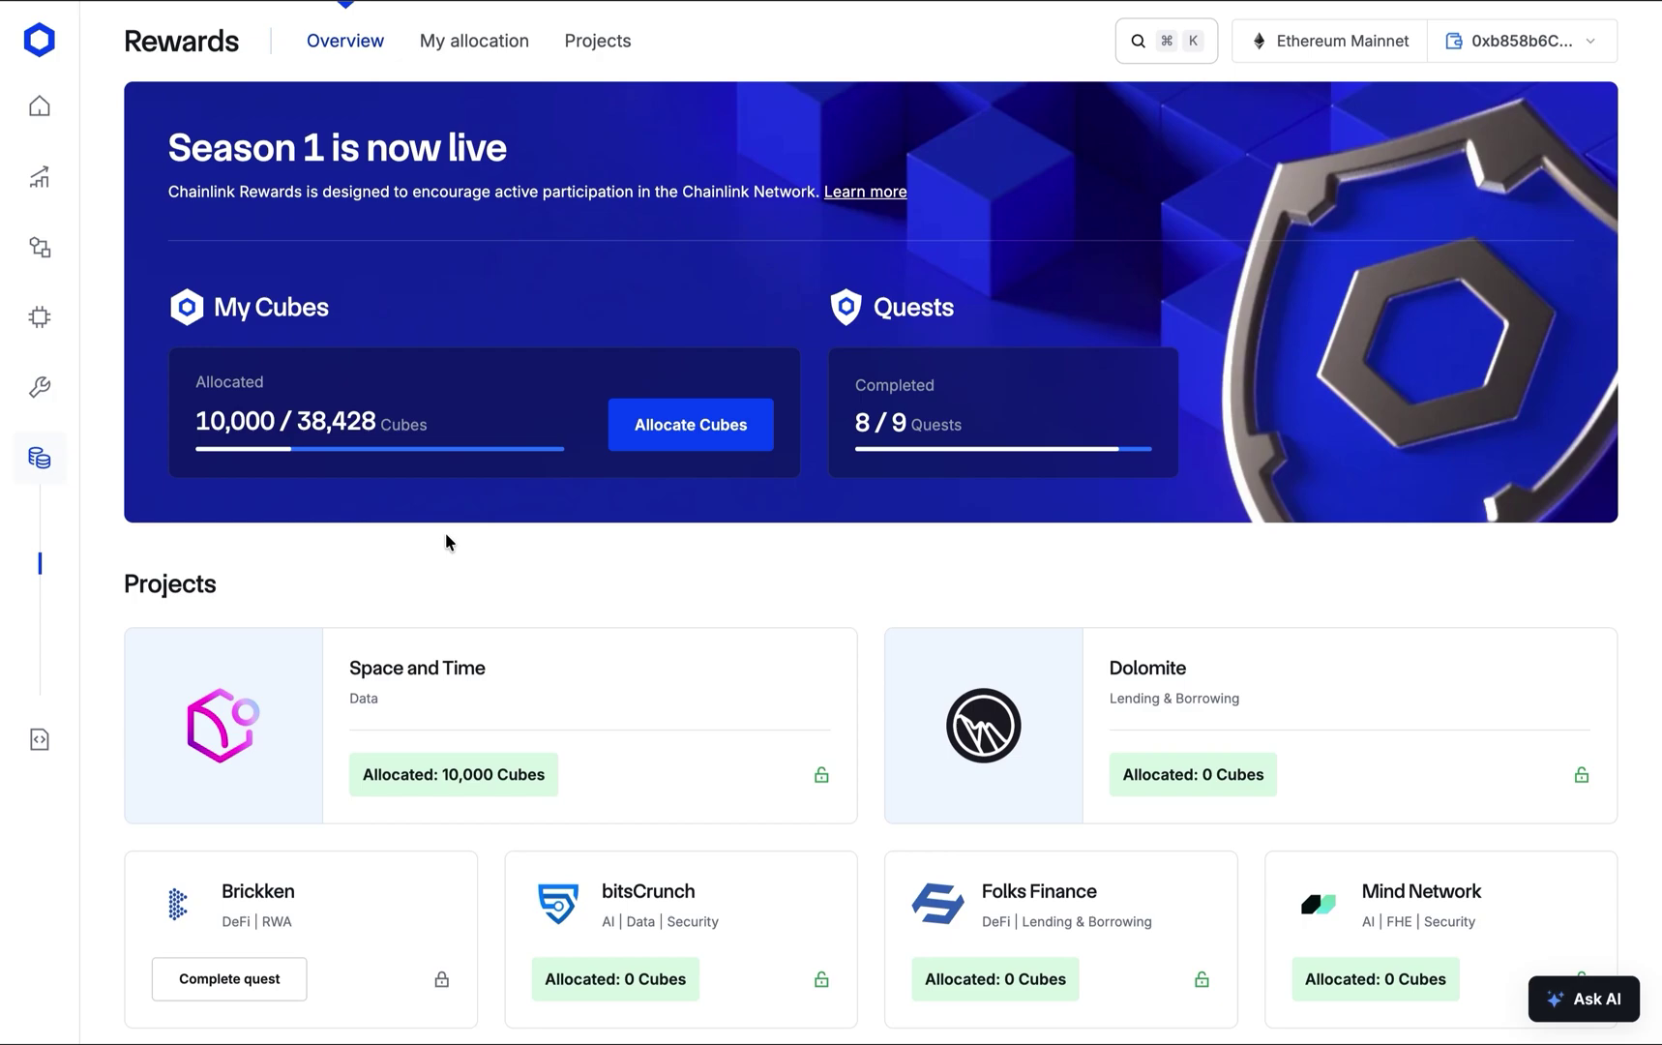
scroll(446, 540, "down", 3)
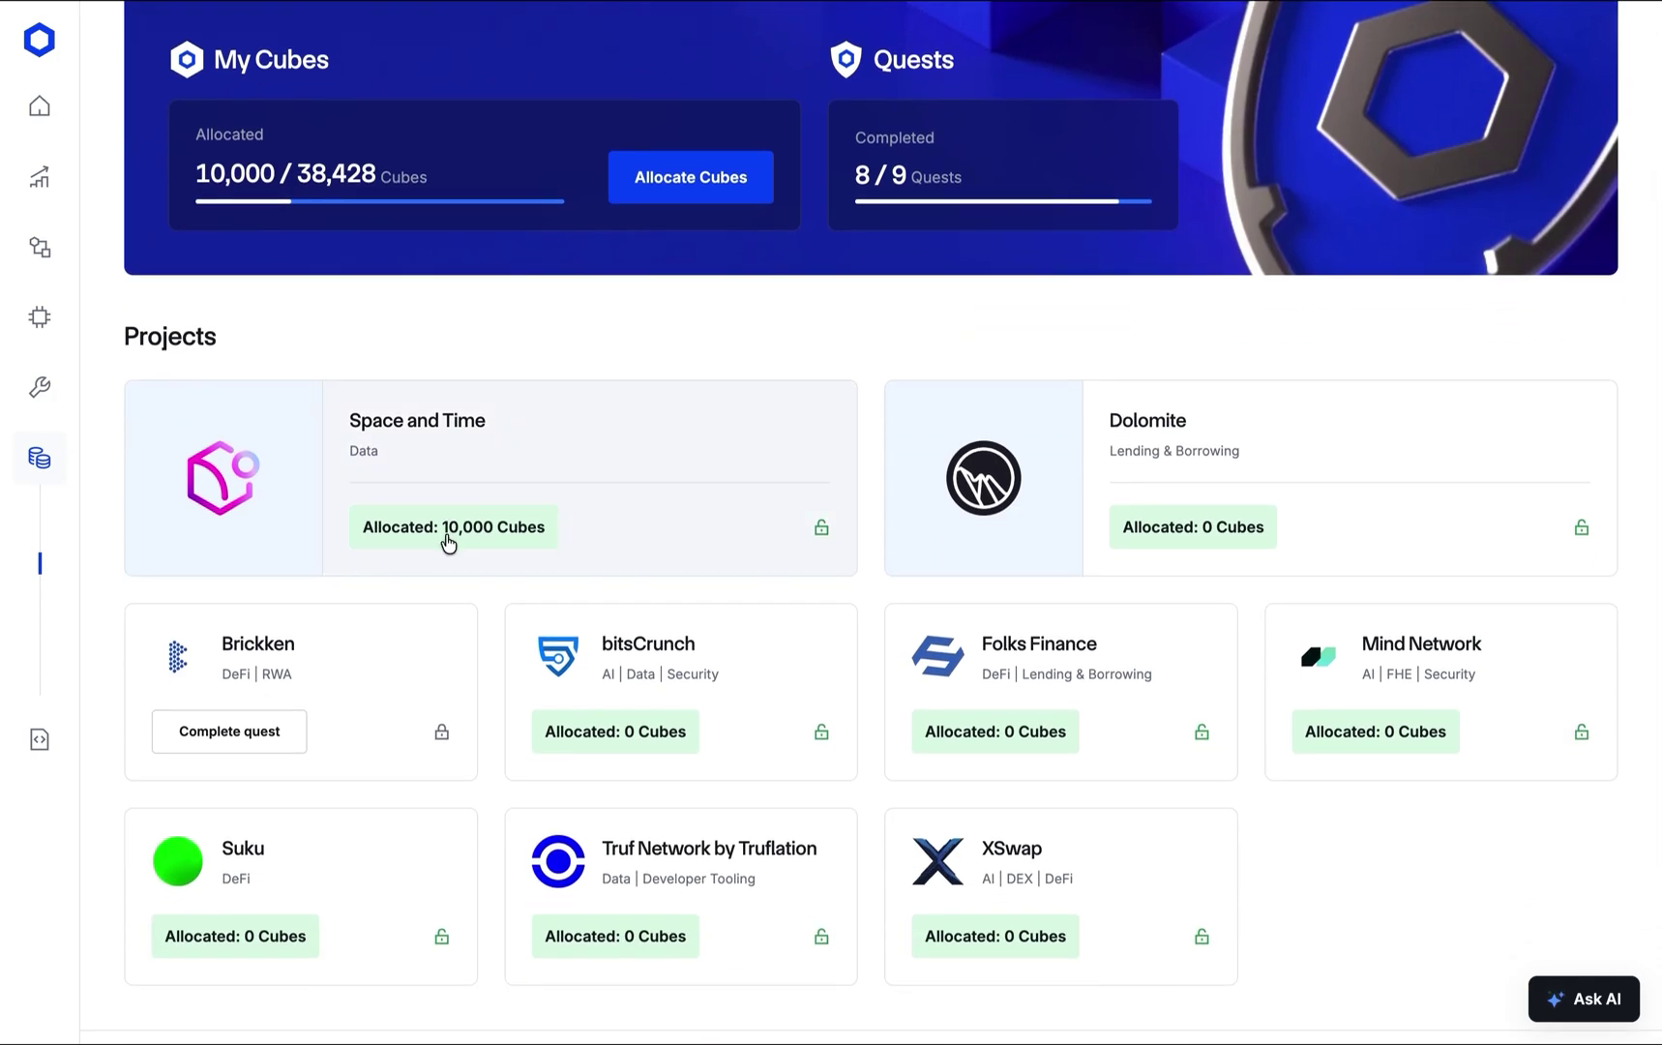
scroll(448, 542, "up", 3)
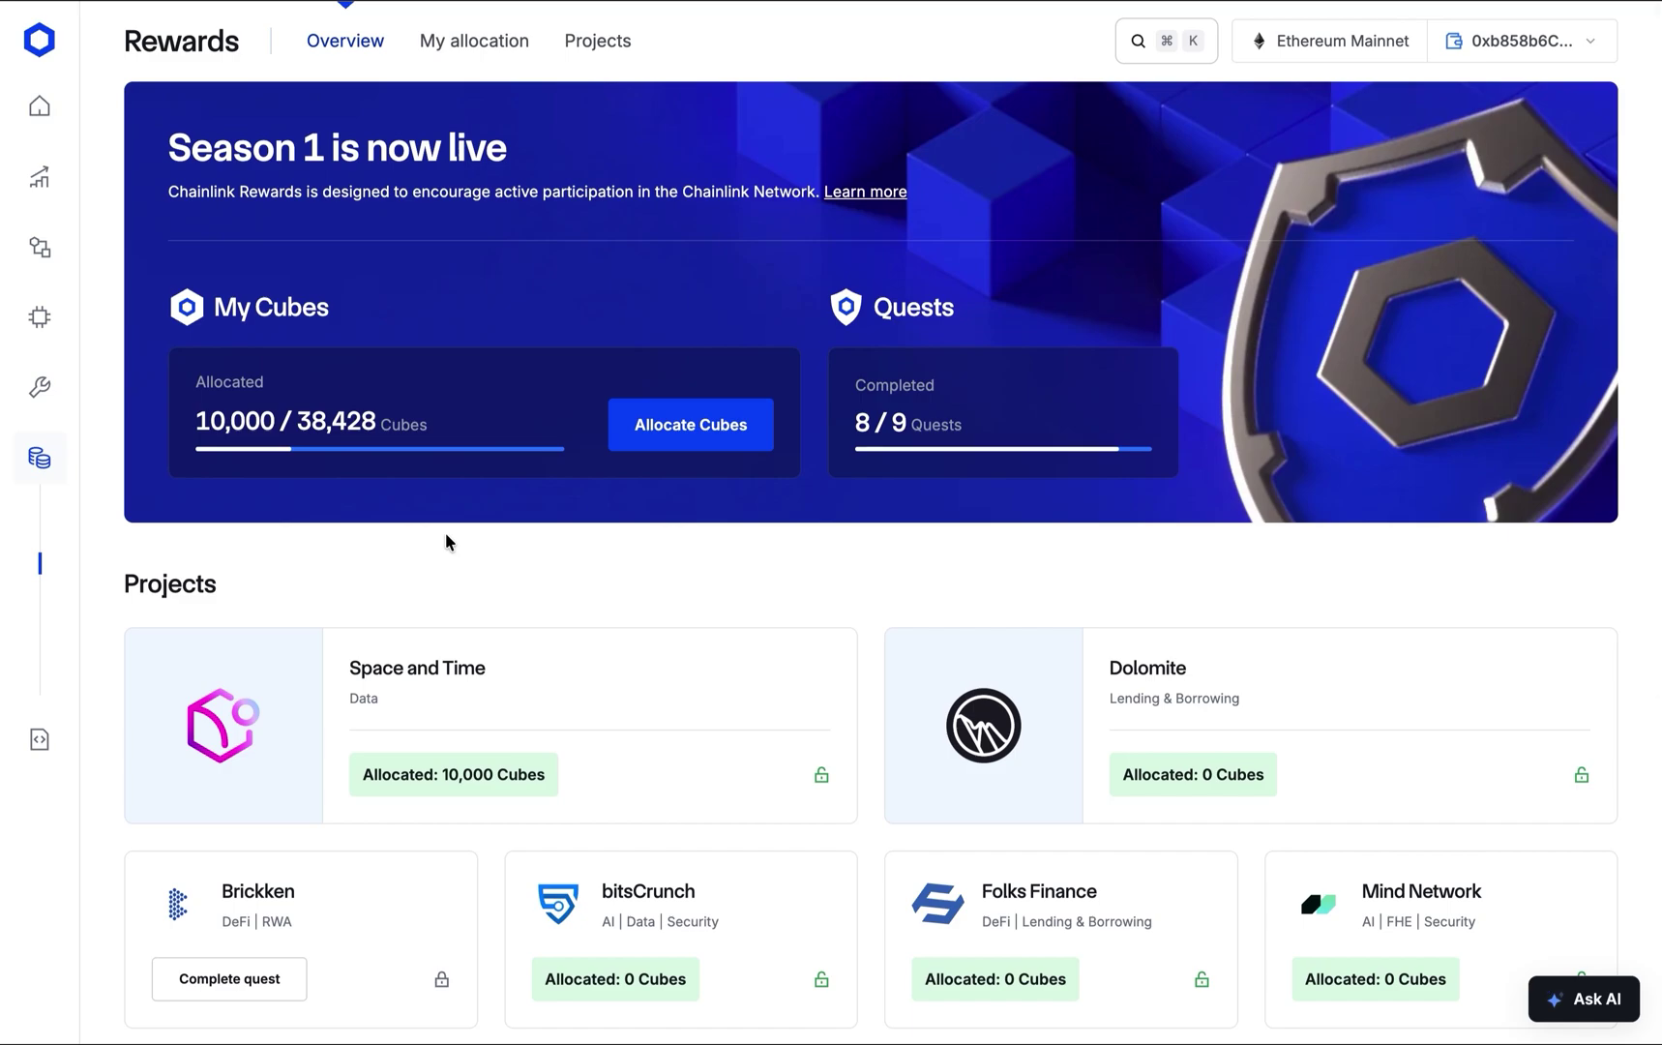